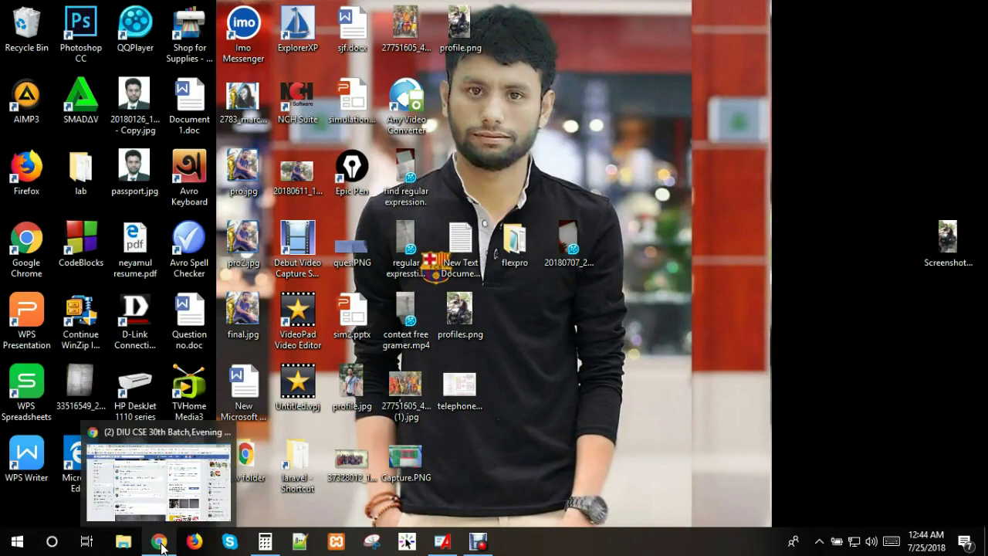
Step: Leave the Facebook group page for the Simulation Lab Final Practice.pdf showing the clinic problem
{"action": "left_click", "coordinate": [160, 543]}
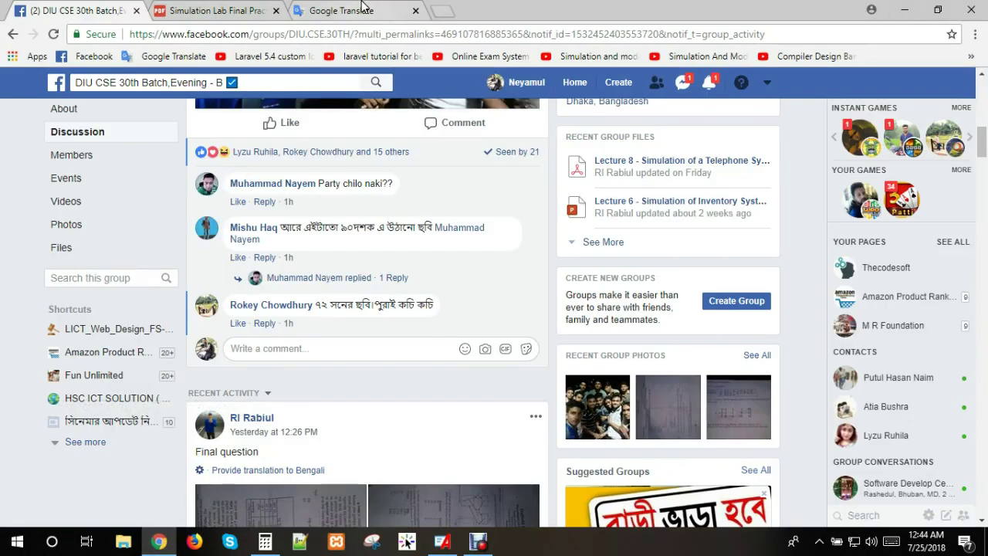
{"action": "left_click", "coordinate": [348, 10]}
{"action": "left_click", "coordinate": [231, 9]}
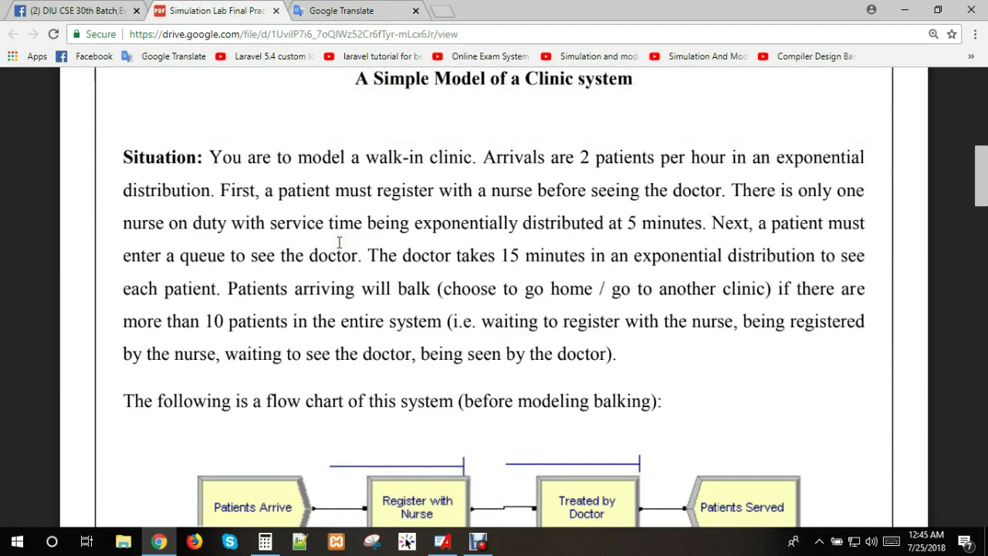
{"action": "scroll", "coordinate": [345, 247], "scroll_direction": "up", "scroll_amount": 1}
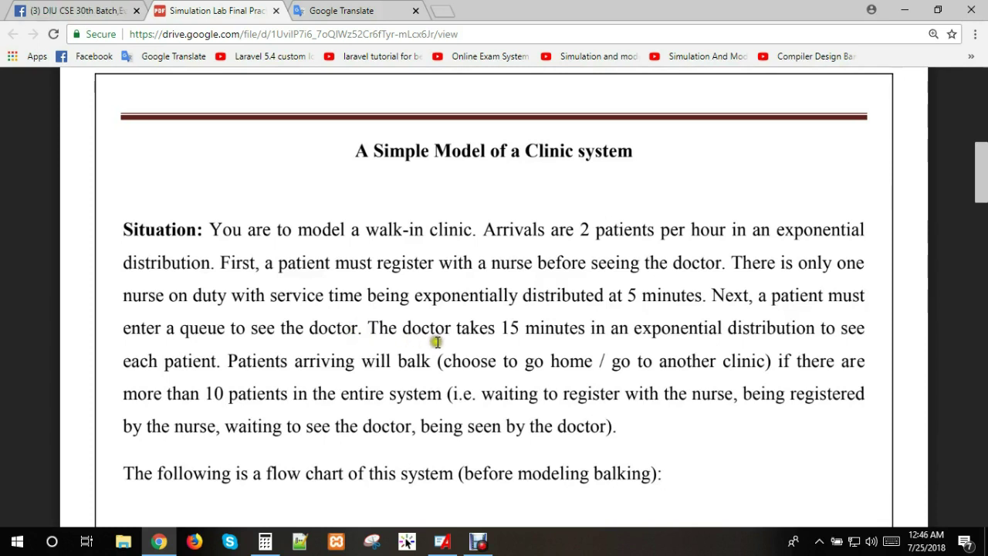
{"action": "left_click", "coordinate": [524, 342]}
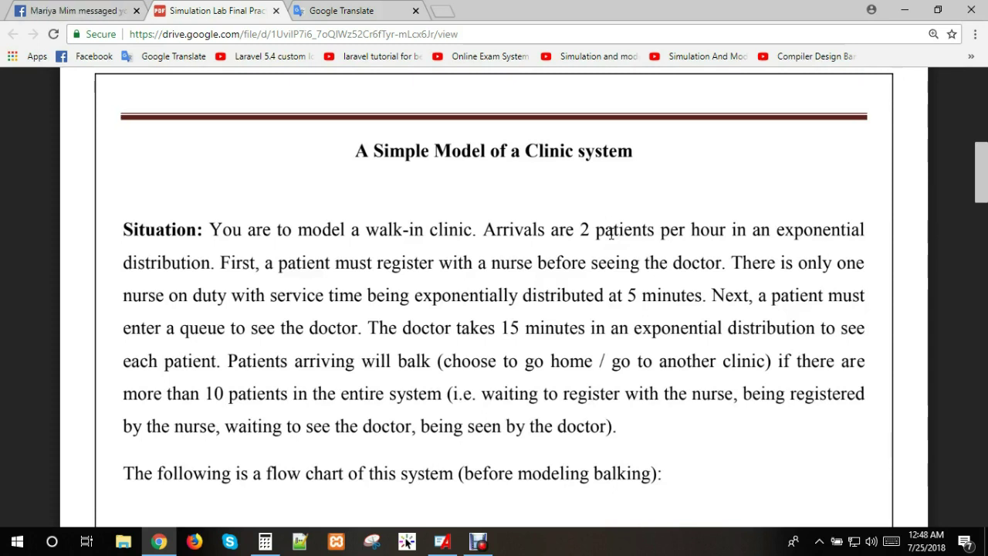
{"action": "left_click", "coordinate": [609, 231]}
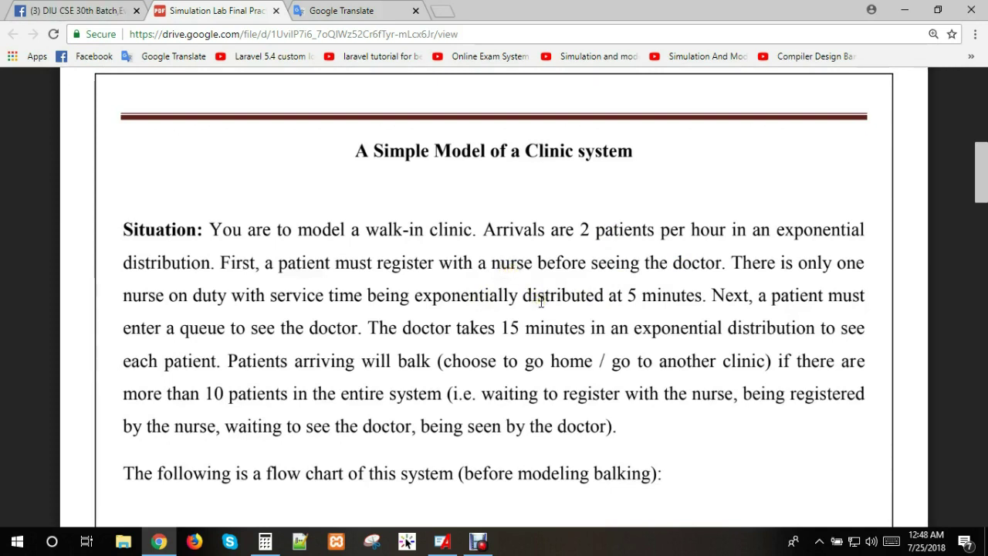
{"action": "left_click_drag", "start_coordinate": [525, 298], "coordinate": [636, 298]}
{"action": "left_click", "coordinate": [637, 298]}
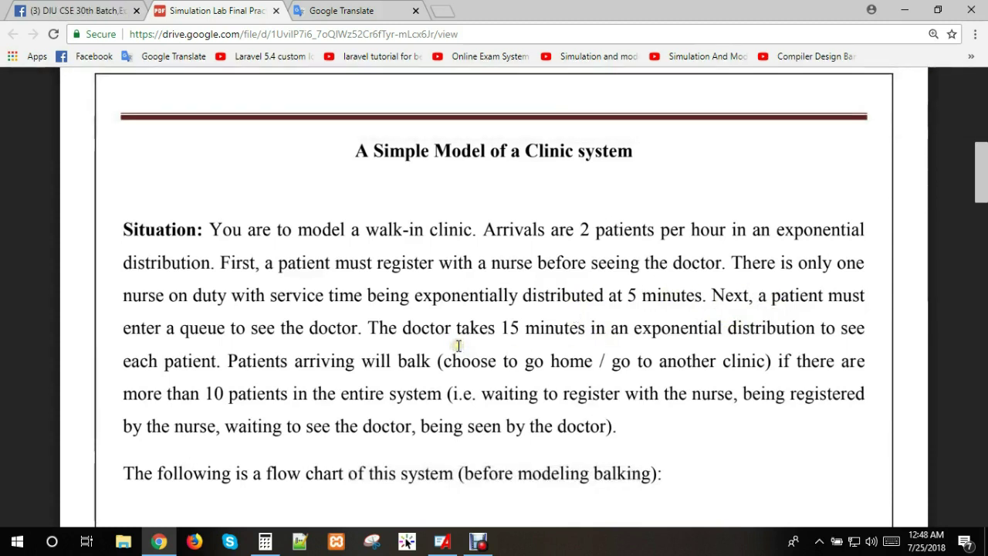
Step: Highlight the doctor's '15 minutes' service time in the clinic problem paragraph
{"action": "left_click", "coordinate": [439, 329]}
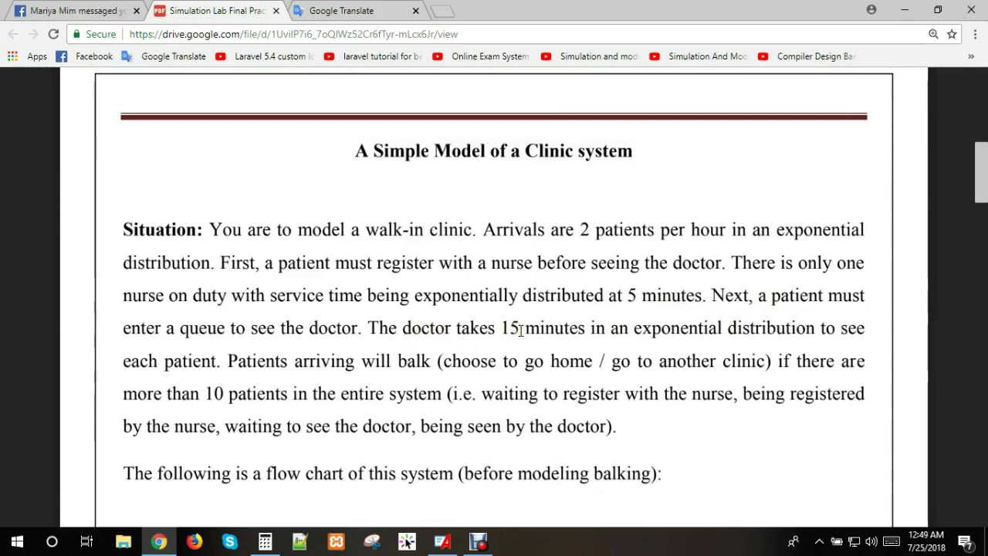
{"action": "left_click_drag", "start_coordinate": [502, 328], "coordinate": [605, 329]}
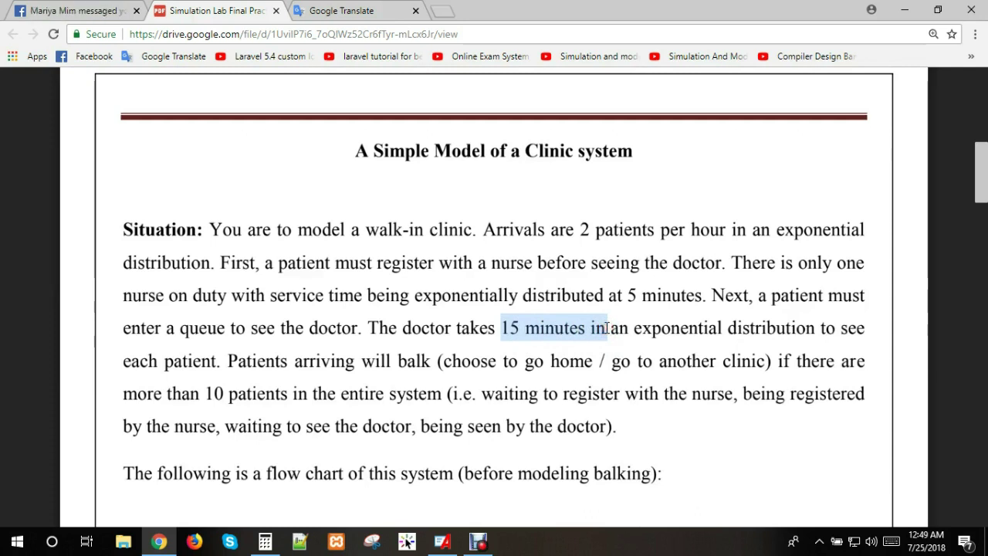
{"action": "left_click", "coordinate": [526, 333]}
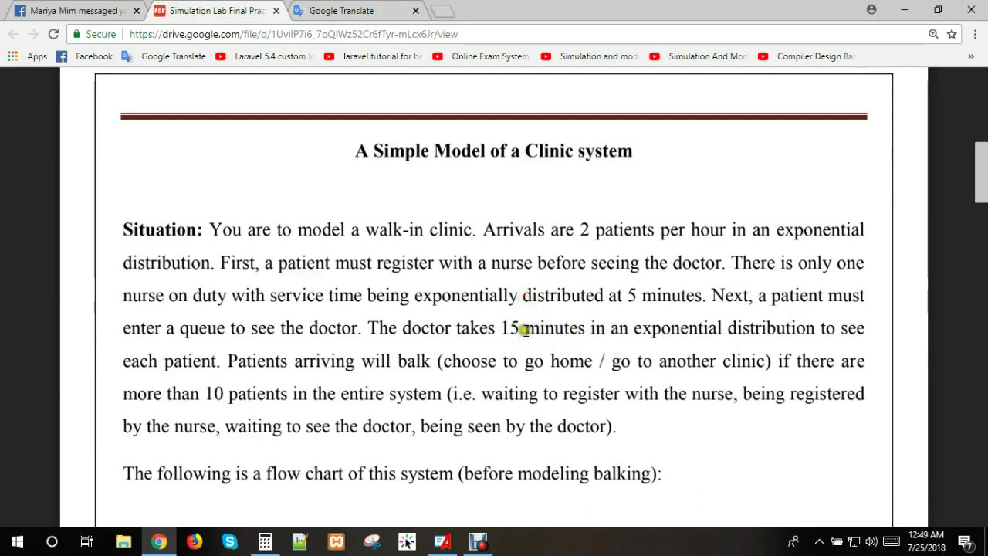
{"action": "left_click_drag", "start_coordinate": [586, 329], "coordinate": [503, 330]}
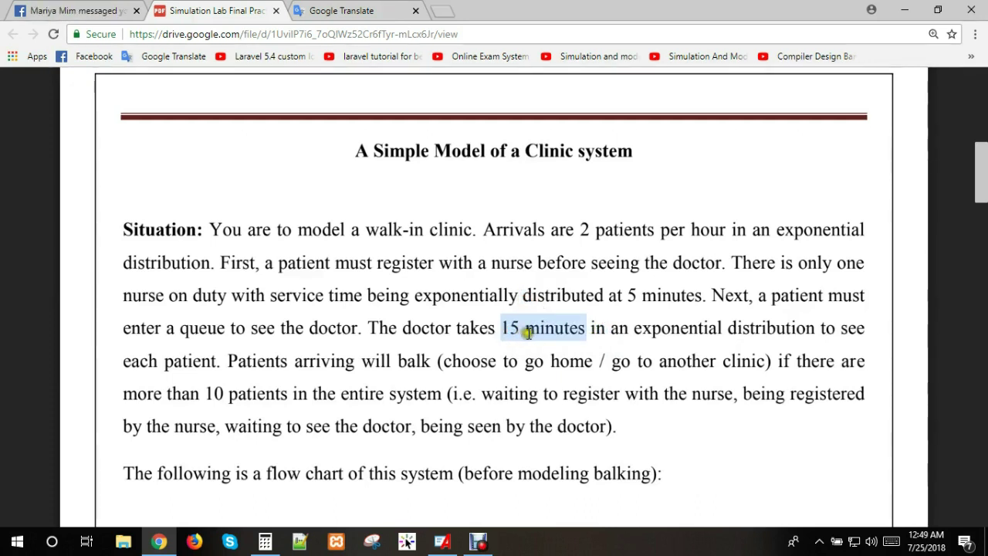
{"action": "left_click", "coordinate": [560, 332]}
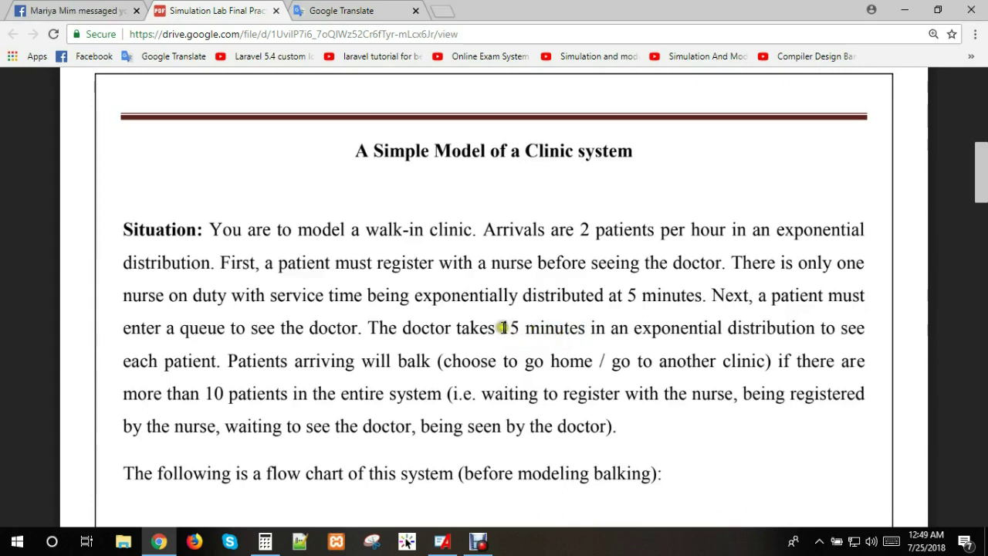
{"action": "left_click_drag", "start_coordinate": [502, 327], "coordinate": [585, 328]}
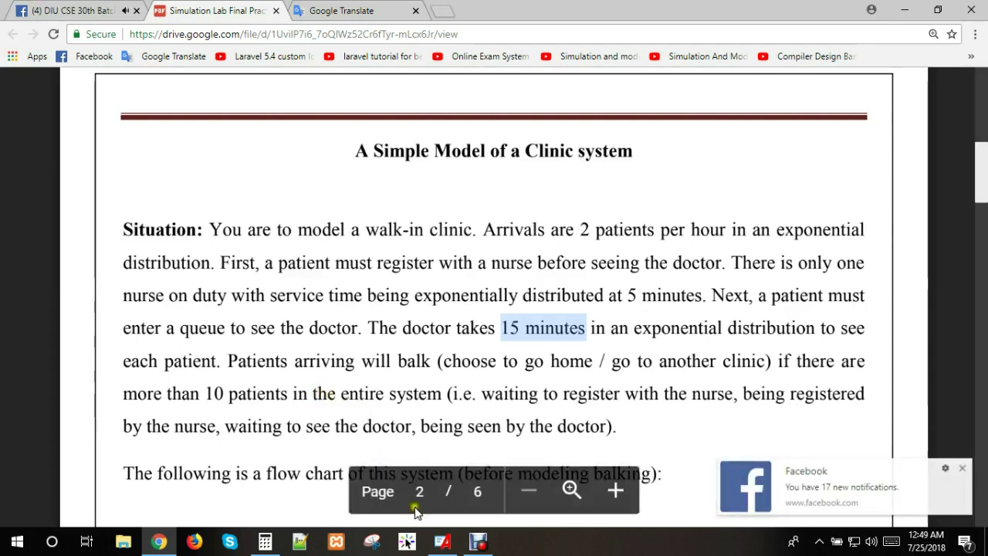
Step: Place a Create module, Create 5, on the Arena canvas and adjust its position
{"action": "mouse_move", "coordinate": [439, 545]}
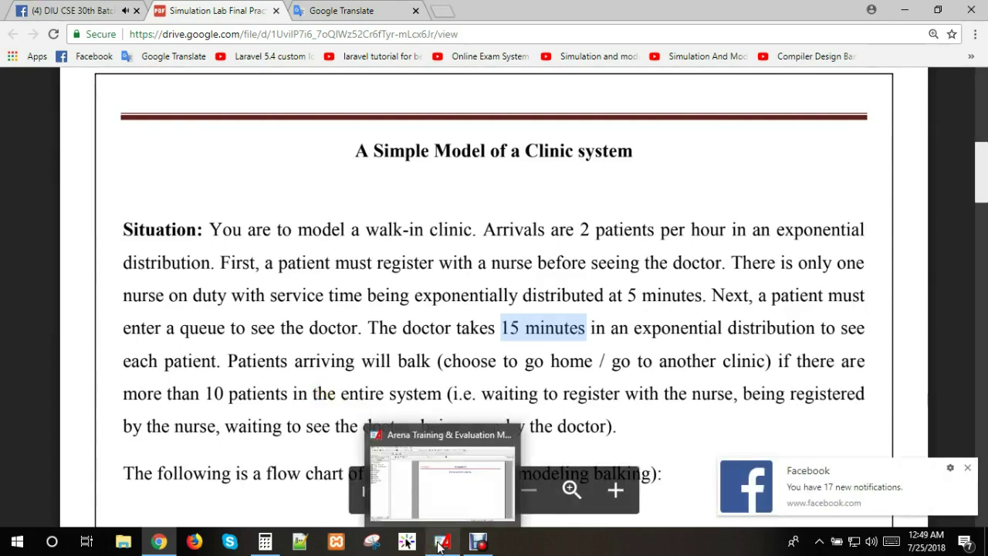
{"action": "left_click", "coordinate": [443, 543]}
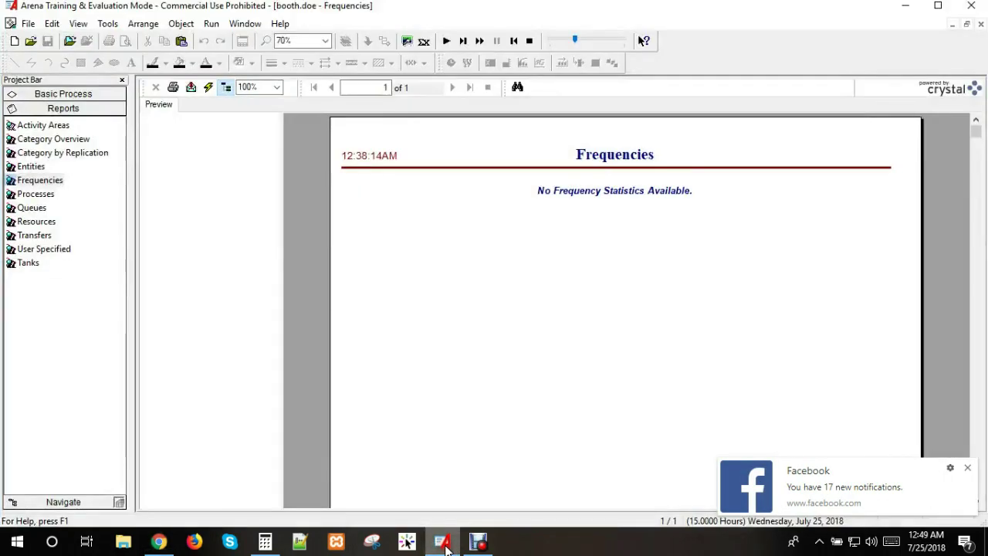
{"action": "left_click_drag", "start_coordinate": [44, 137], "coordinate": [237, 187]}
{"action": "left_click", "coordinate": [267, 173]}
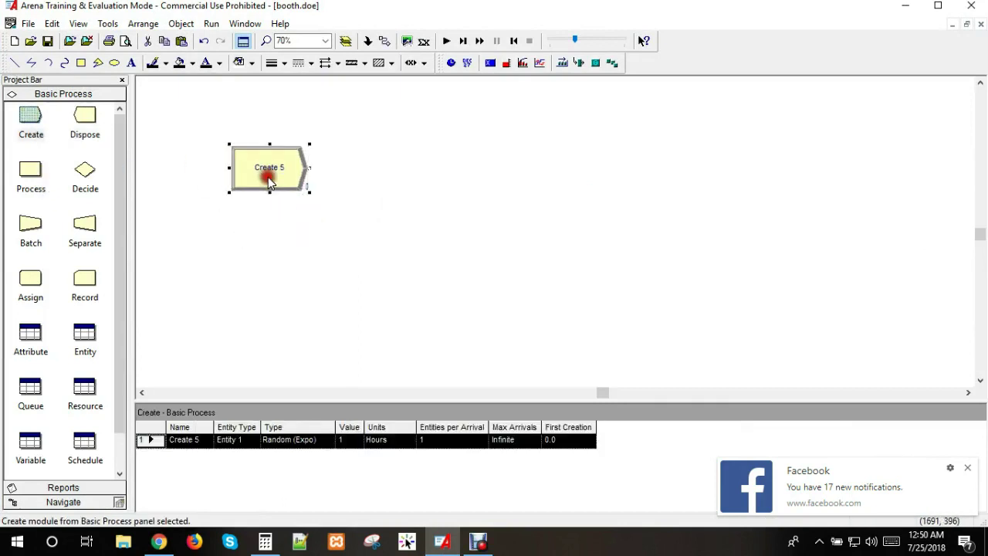
{"action": "mouse_move", "coordinate": [266, 170]}
{"action": "left_mouse_down"}
{"action": "mouse_move", "coordinate": [209, 189]}
{"action": "mouse_move", "coordinate": [221, 178]}
{"action": "left_mouse_up"}
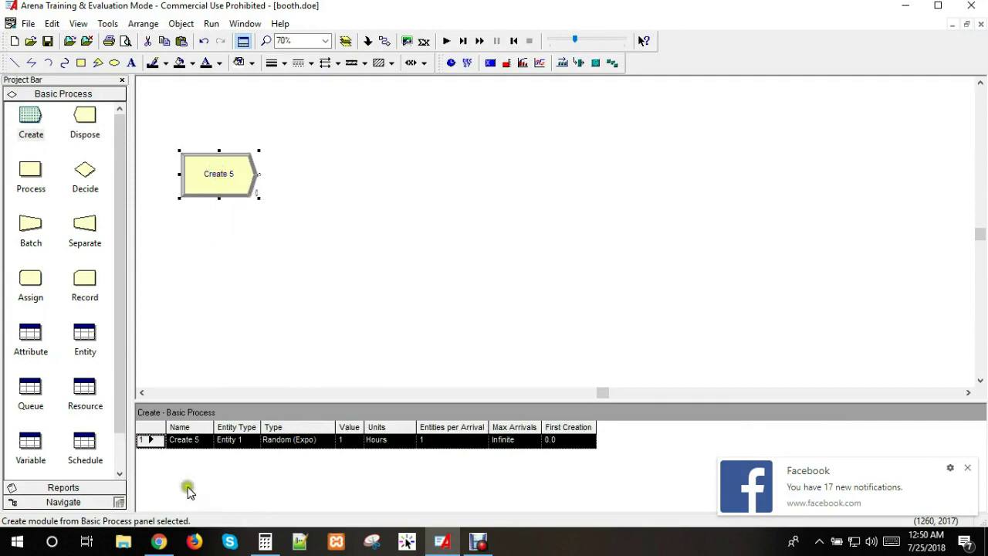
{"action": "mouse_move", "coordinate": [169, 545]}
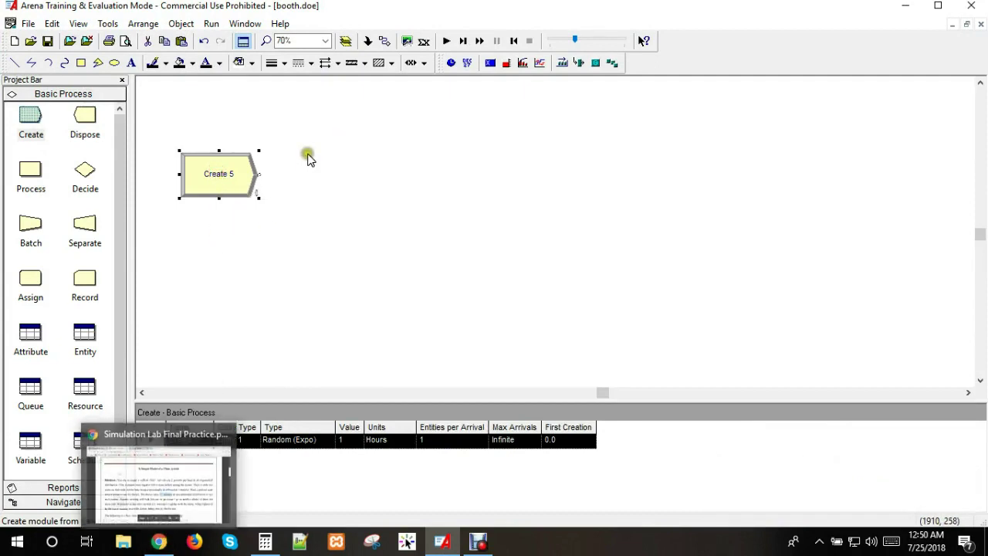
{"action": "left_click_drag", "start_coordinate": [230, 176], "coordinate": [268, 183]}
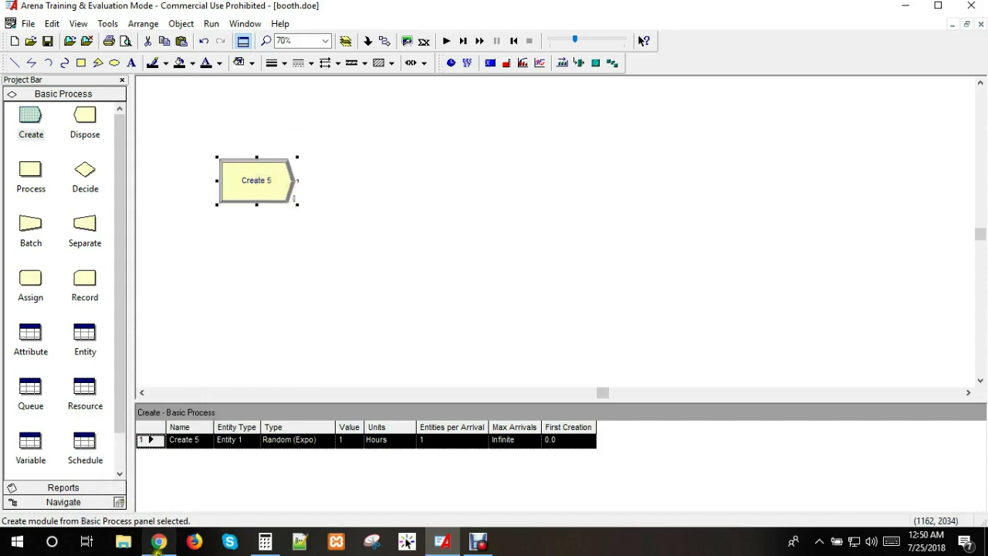
Step: Clear the '15 minutes' highlight in the clinic PDF and scroll further down the problem
{"action": "left_click", "coordinate": [158, 540]}
{"action": "left_click", "coordinate": [571, 330]}
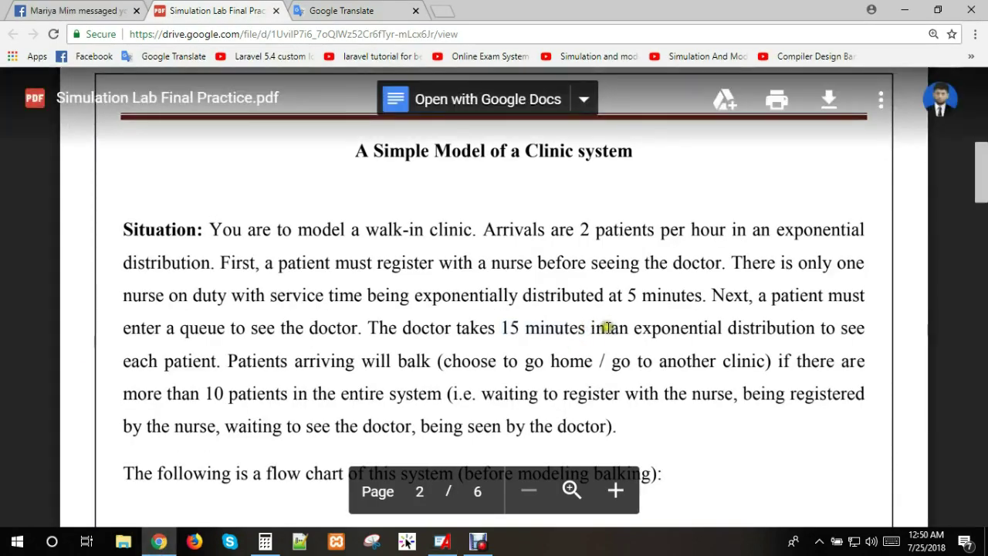
{"action": "scroll", "coordinate": [608, 328], "scroll_direction": "down", "scroll_amount": 1}
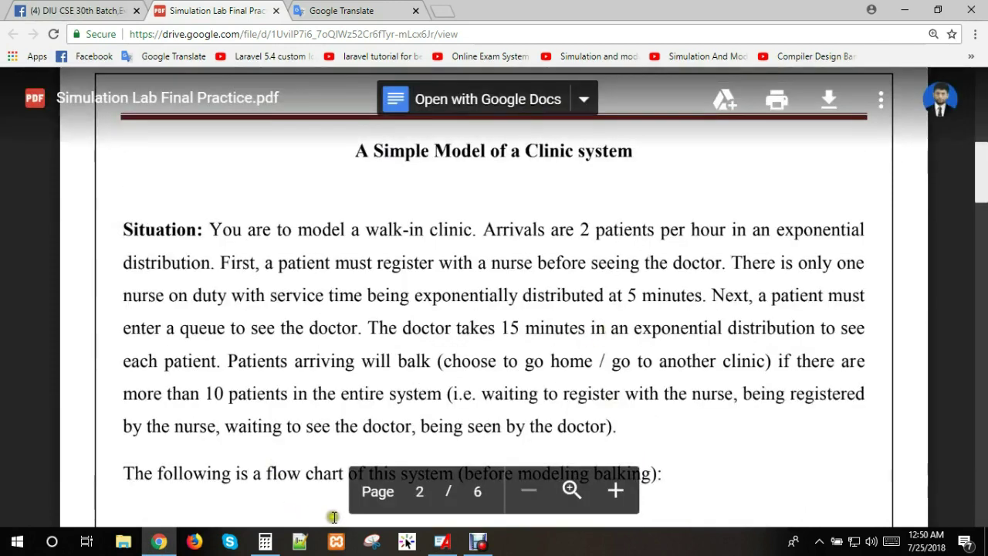
{"action": "left_click", "coordinate": [443, 540]}
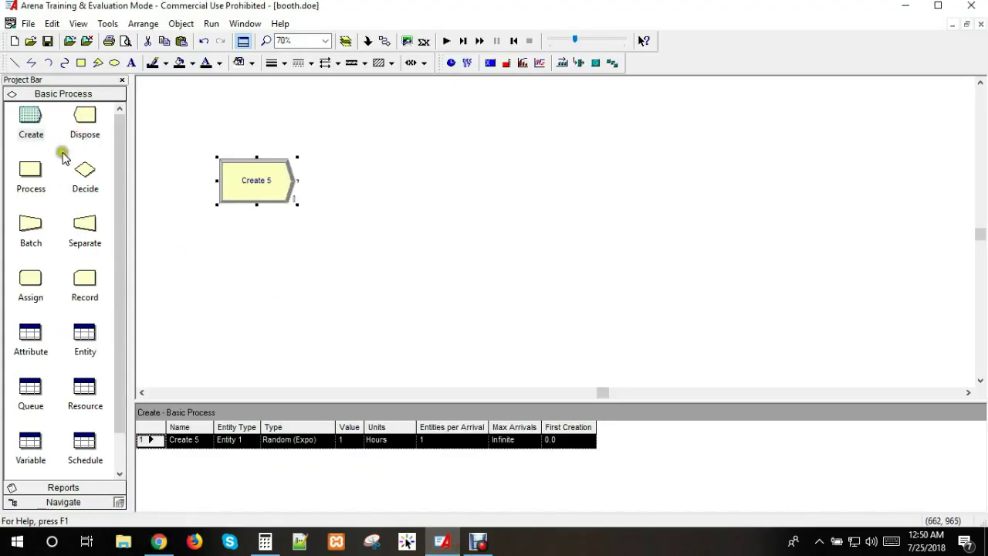
Step: Add Process 11 connected after Create 5 and nudge it slightly right
{"action": "left_click_drag", "start_coordinate": [31, 176], "coordinate": [371, 186]}
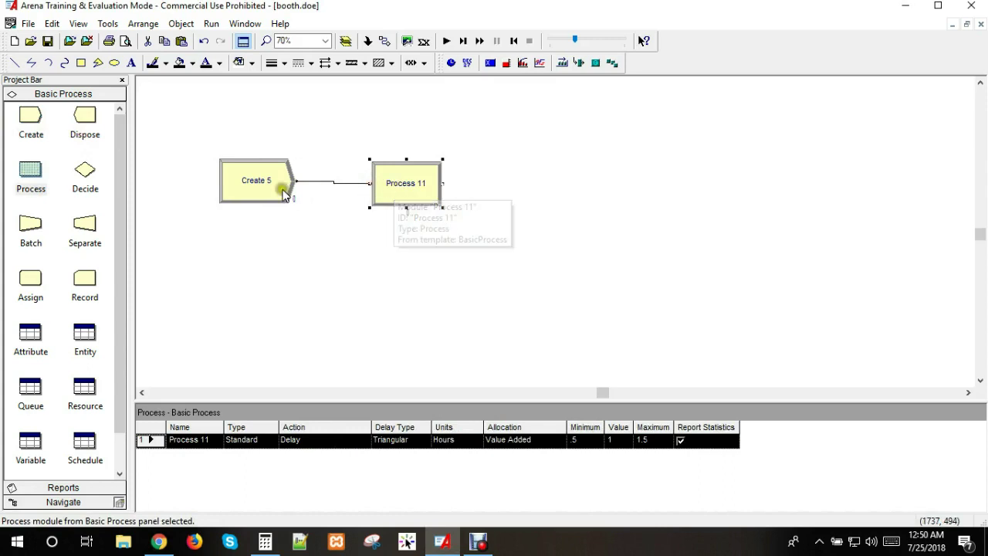
{"action": "left_click_drag", "start_coordinate": [409, 183], "coordinate": [420, 181]}
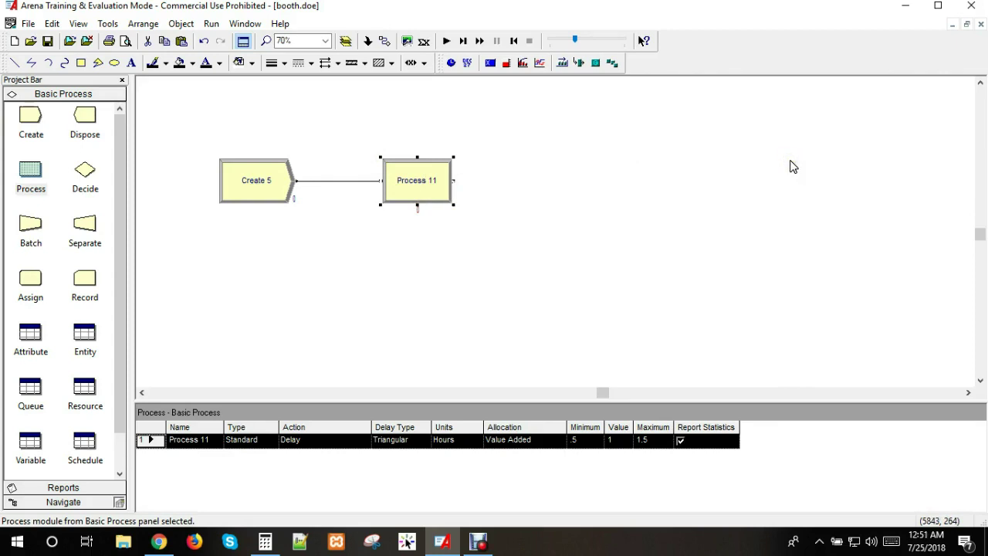
{"action": "left_click", "coordinate": [410, 187]}
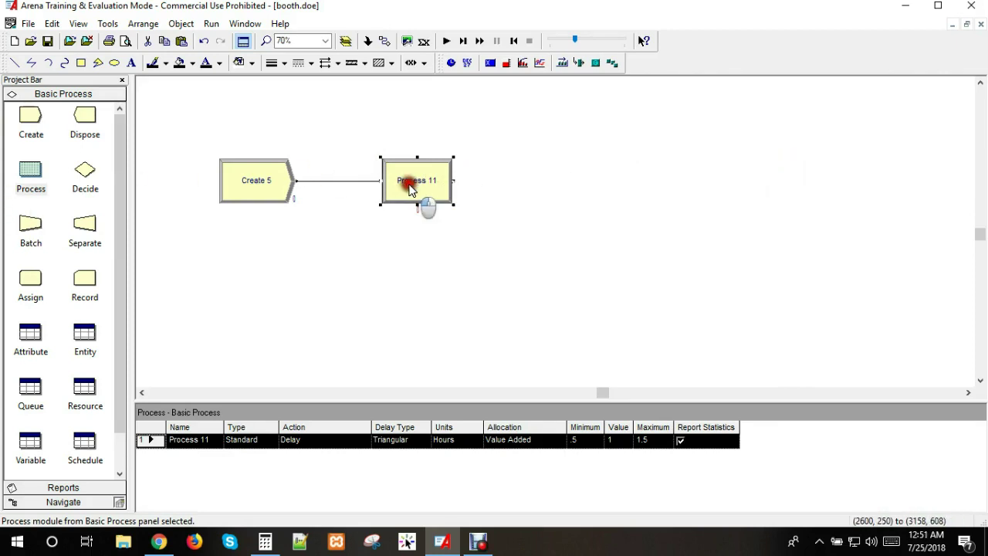
Step: Append Process 12 and Dispose 5, then drop a Decide module onto the Create 5 link
{"action": "left_click_drag", "start_coordinate": [38, 177], "coordinate": [523, 187]}
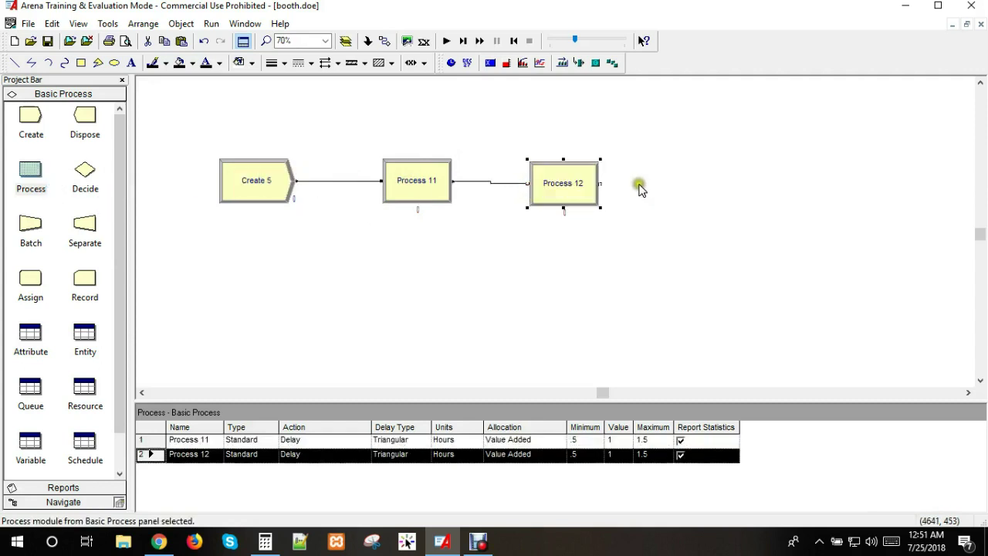
{"action": "left_click_drag", "start_coordinate": [85, 120], "coordinate": [712, 182]}
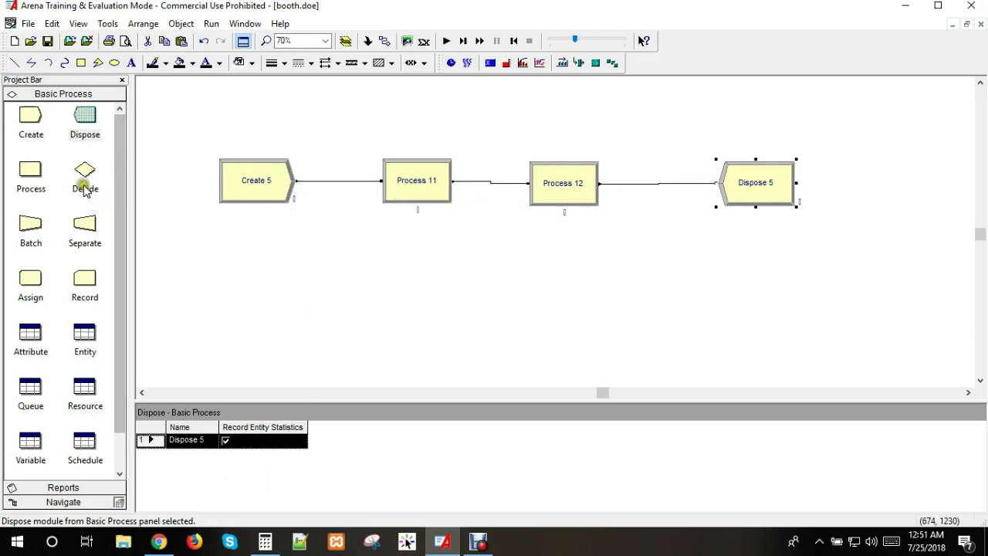
{"action": "left_click_drag", "start_coordinate": [86, 190], "coordinate": [295, 179]}
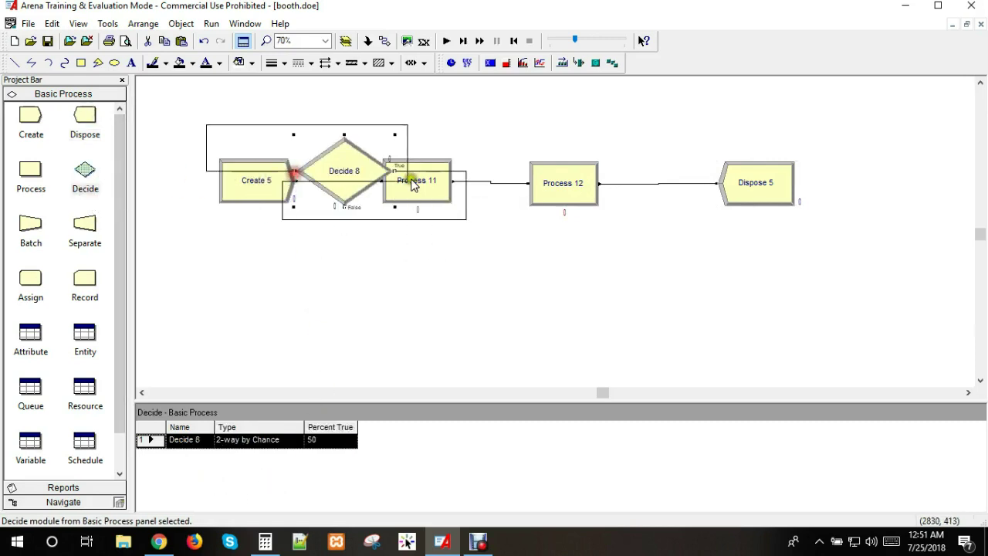
Step: Space Create 5, Decide 8, Process 11, Process 12 and Dispose 5 evenly in one row
{"action": "left_click_drag", "start_coordinate": [578, 177], "coordinate": [660, 179]}
{"action": "left_click_drag", "start_coordinate": [753, 187], "coordinate": [807, 187]}
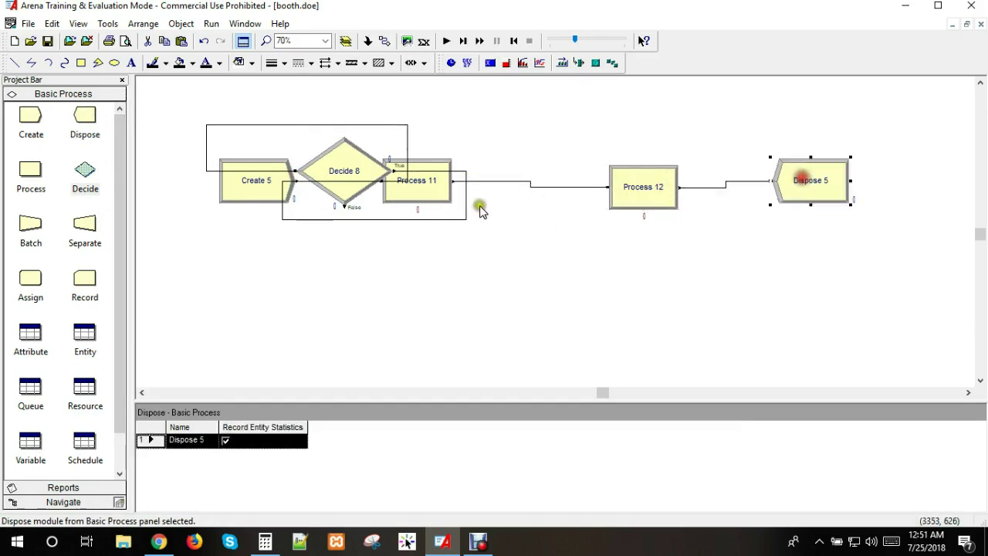
{"action": "left_click_drag", "start_coordinate": [439, 188], "coordinate": [532, 186]}
{"action": "left_click", "coordinate": [656, 188]}
{"action": "left_click_drag", "start_coordinate": [656, 188], "coordinate": [687, 189]}
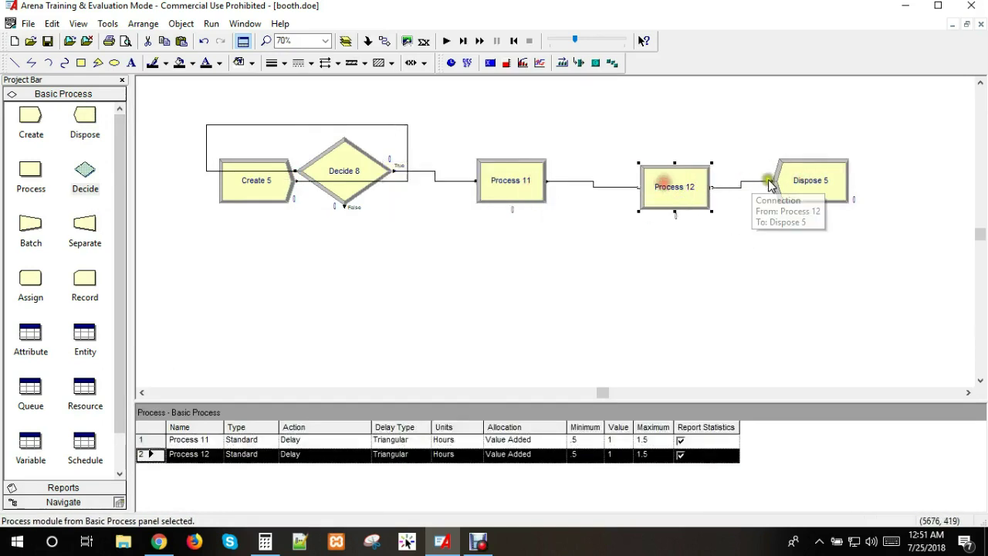
{"action": "left_click_drag", "start_coordinate": [778, 173], "coordinate": [803, 174]}
{"action": "left_click_drag", "start_coordinate": [360, 161], "coordinate": [384, 190]}
{"action": "left_click_drag", "start_coordinate": [523, 176], "coordinate": [548, 177]}
{"action": "left_click_drag", "start_coordinate": [247, 191], "coordinate": [226, 198]}
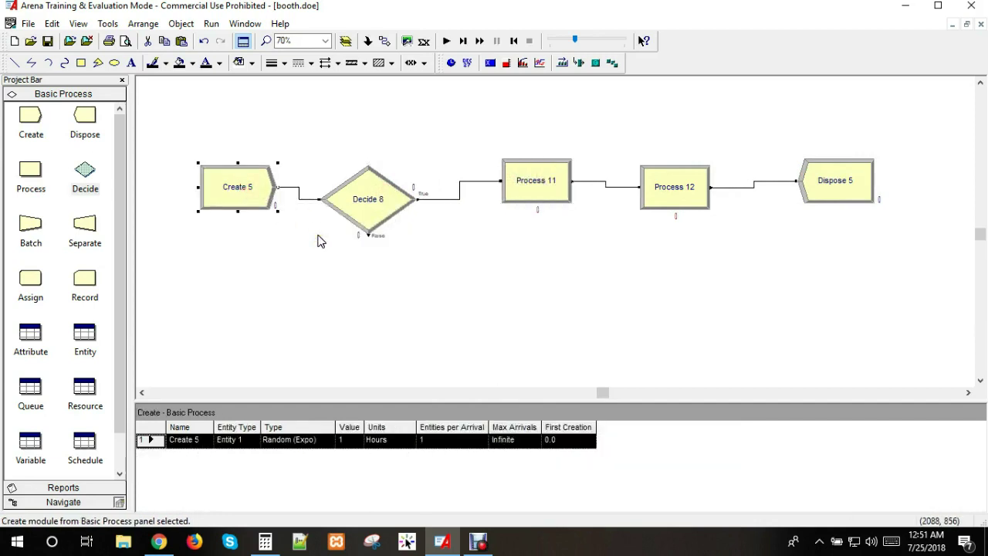
Step: Align Decide 8 with the row and review Create 5 and Decide 8 in the module table
{"action": "left_click", "coordinate": [351, 206]}
{"action": "left_click_drag", "start_coordinate": [351, 207], "coordinate": [376, 194]}
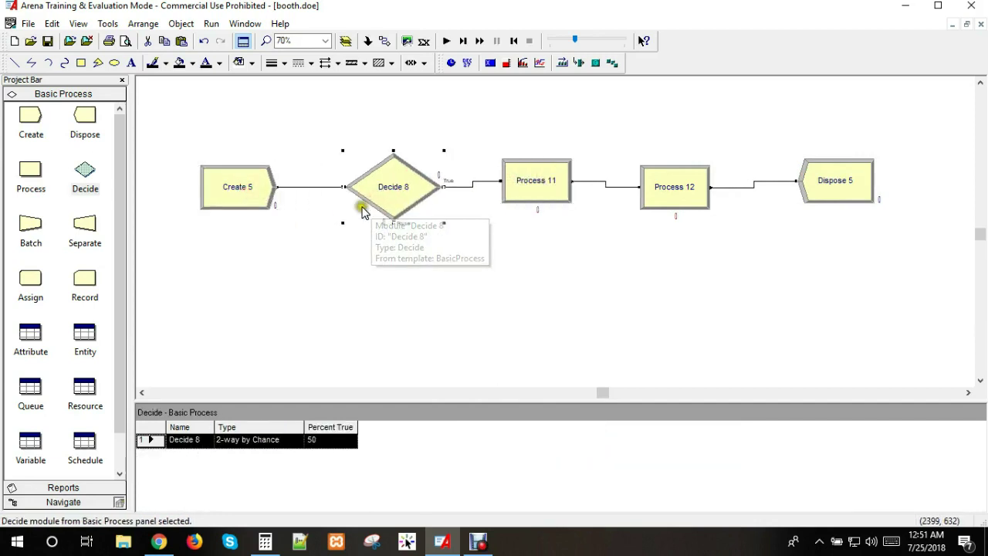
{"action": "left_click", "coordinate": [235, 186]}
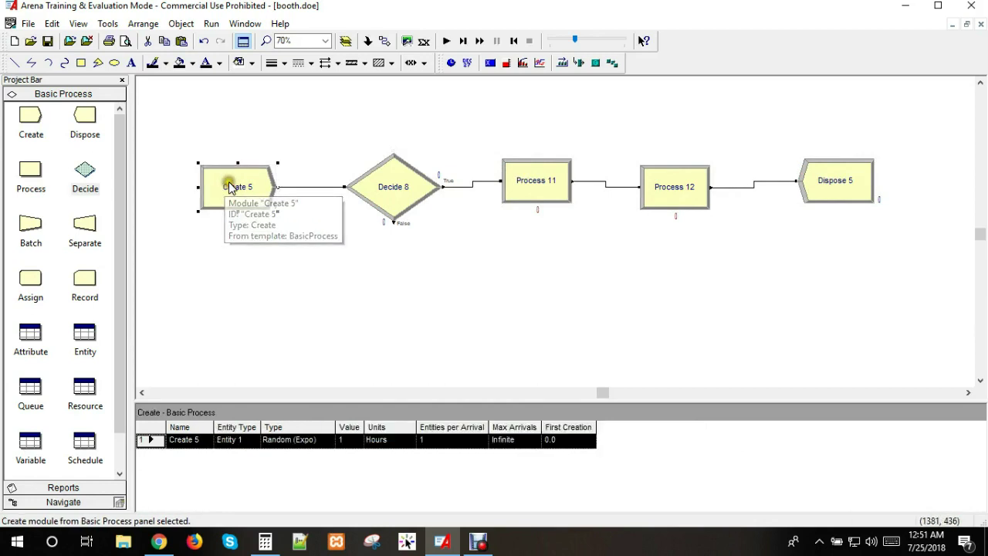
{"action": "left_click", "coordinate": [381, 189]}
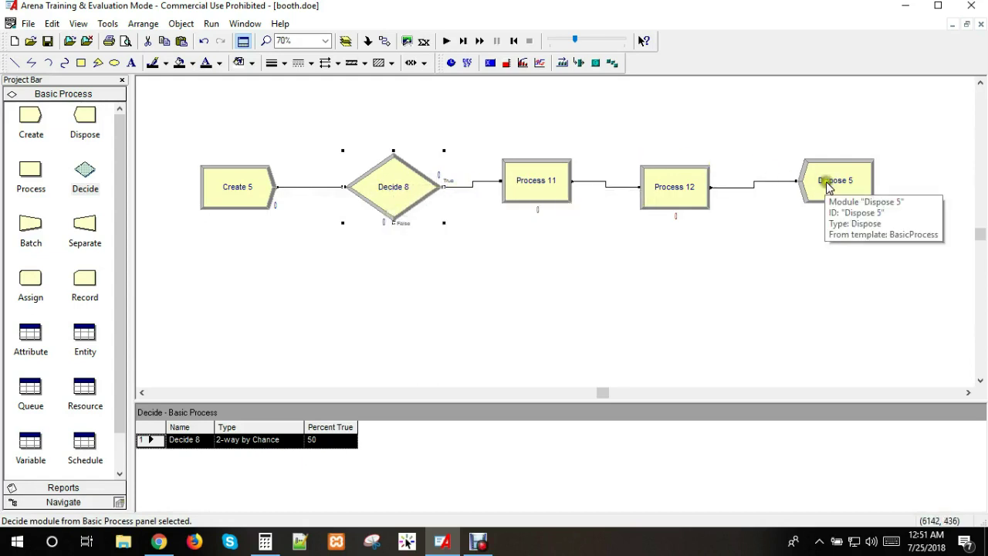
{"action": "left_click_drag", "start_coordinate": [828, 186], "coordinate": [839, 185]}
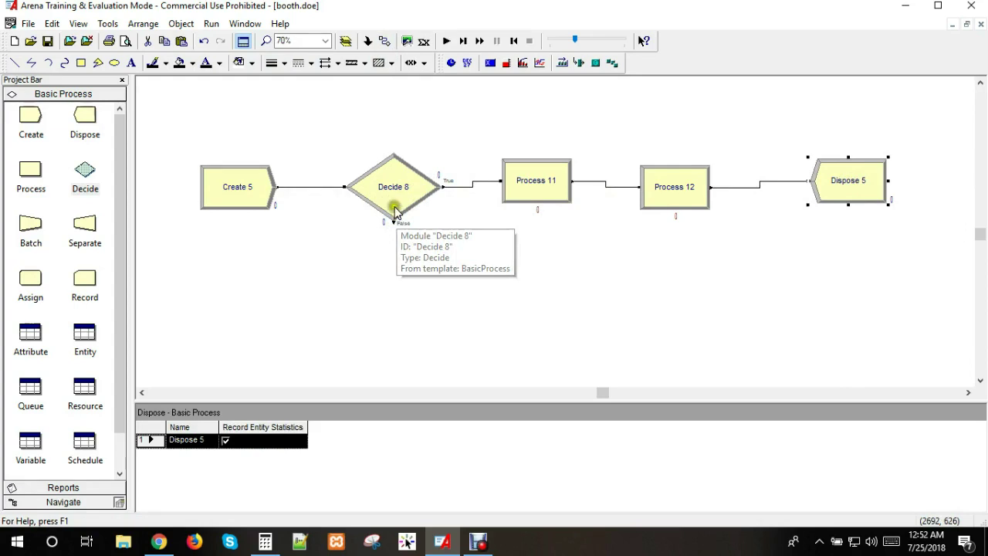
Step: Connect Decide 8's False exit directly to Dispose 5, then return to the clinic PDF
{"action": "left_click", "coordinate": [384, 40]}
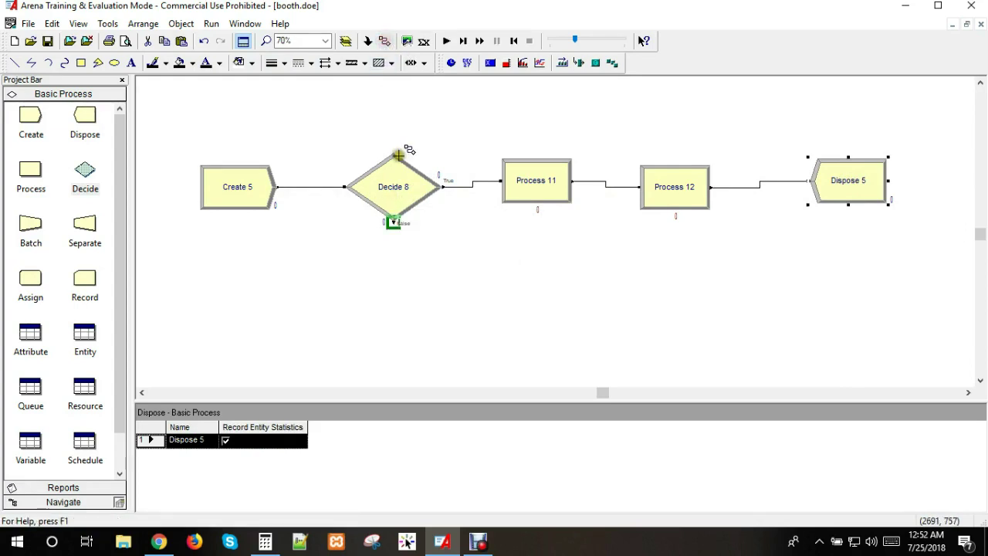
{"action": "left_click", "coordinate": [393, 222]}
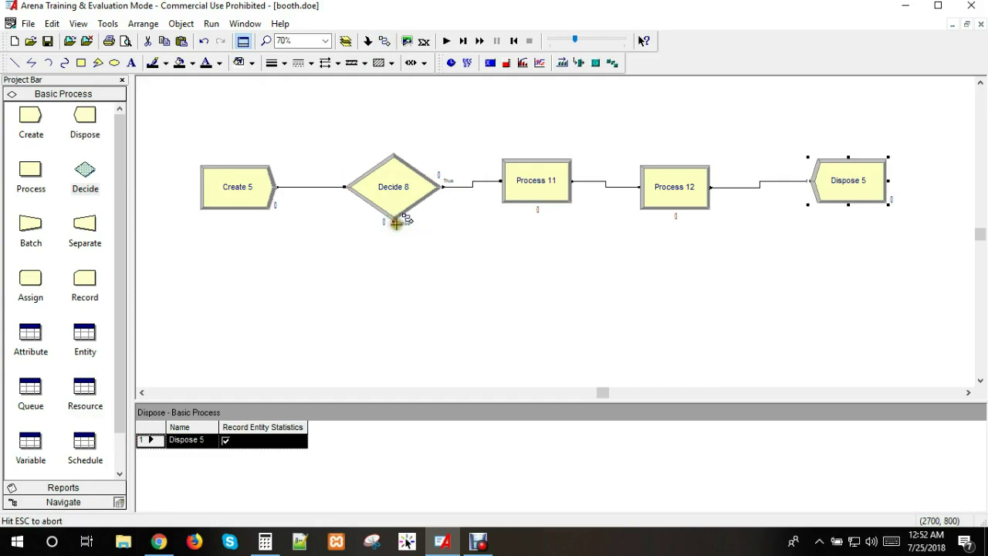
{"action": "left_click", "coordinate": [810, 182]}
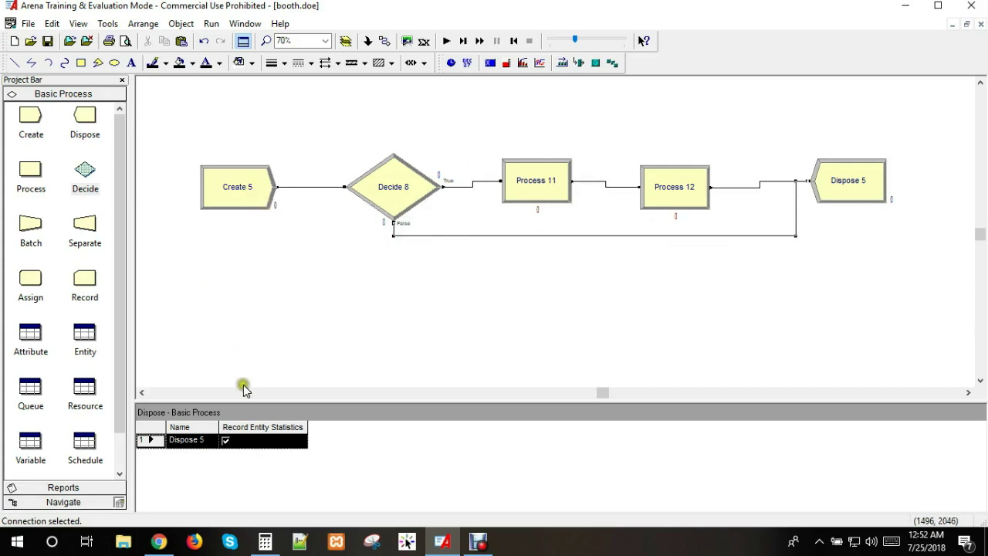
{"action": "left_click", "coordinate": [158, 543]}
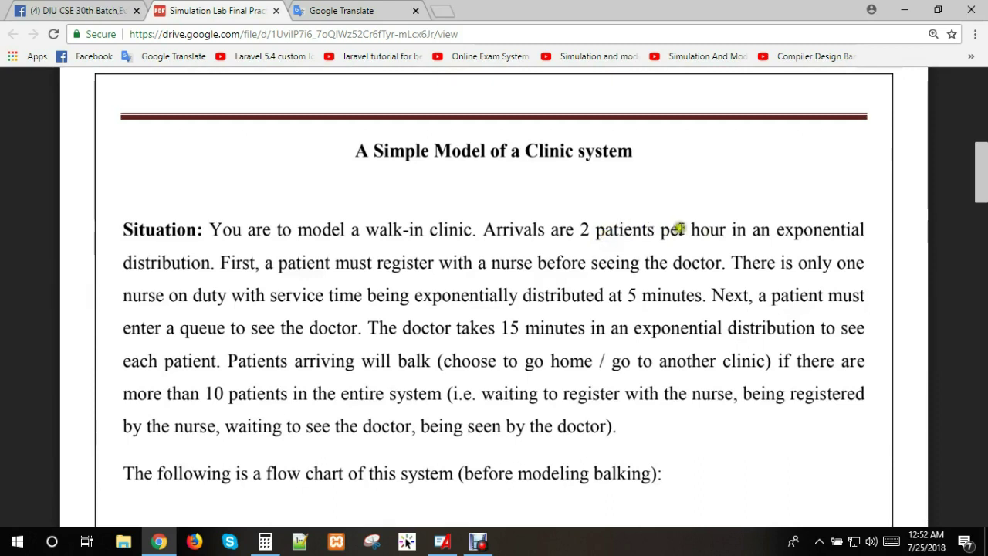
Step: Open Create 5's arrival settings in Arena and bring the clinic problem PDF back up
{"action": "left_click", "coordinate": [901, 13]}
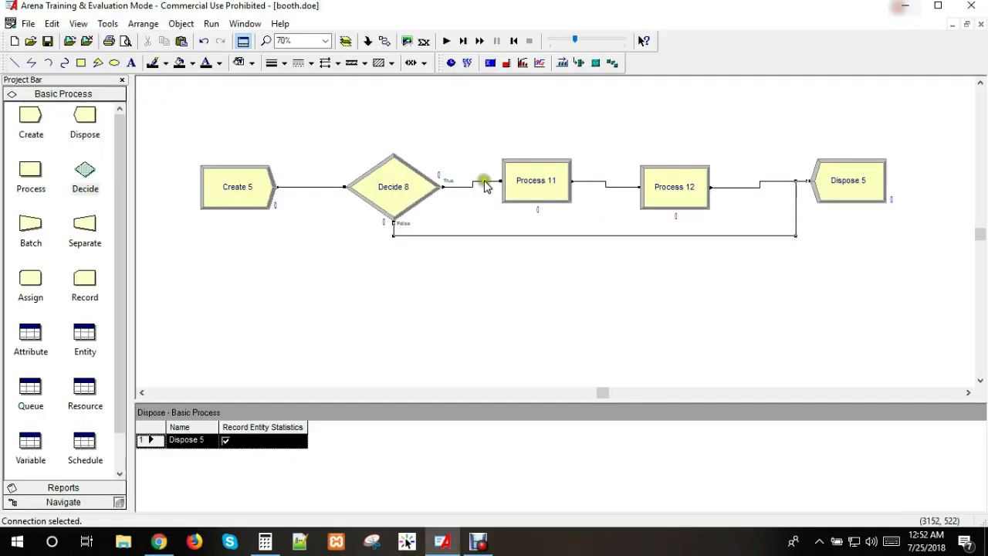
{"action": "double_click", "coordinate": [236, 170]}
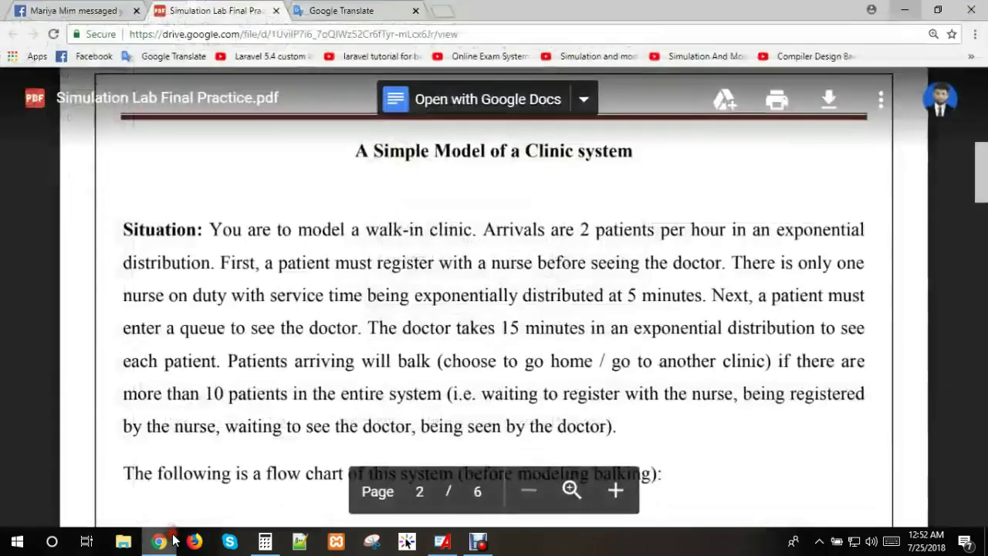
{"action": "left_click", "coordinate": [172, 540]}
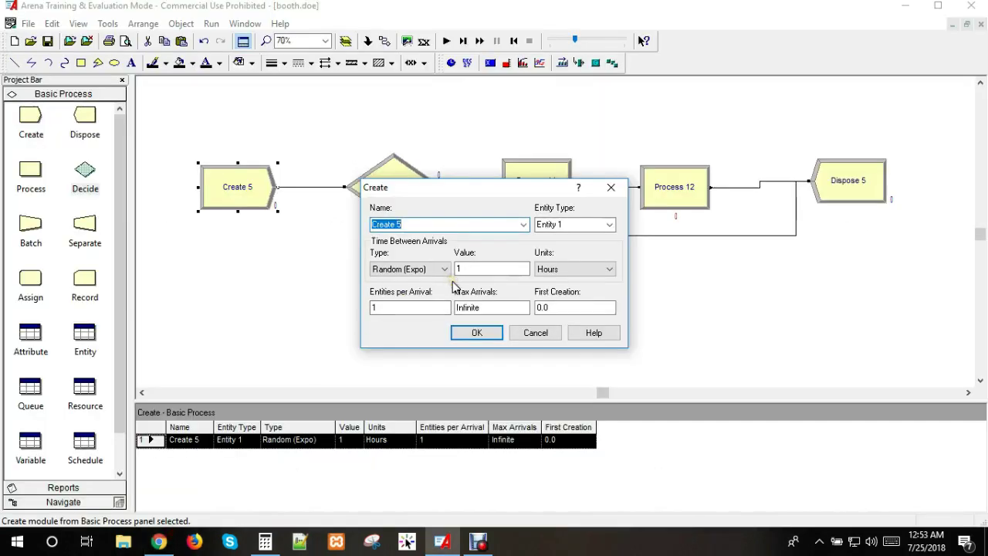
Step: Set Create 5 to Constant arrivals with value 30 in Minutes and confirm
{"action": "left_click", "coordinate": [437, 272]}
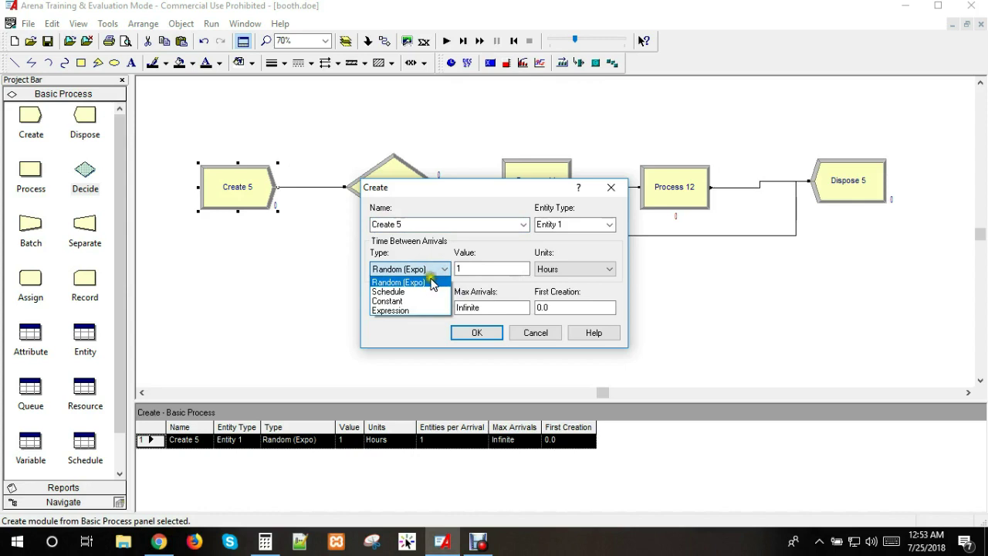
{"action": "left_click", "coordinate": [423, 302]}
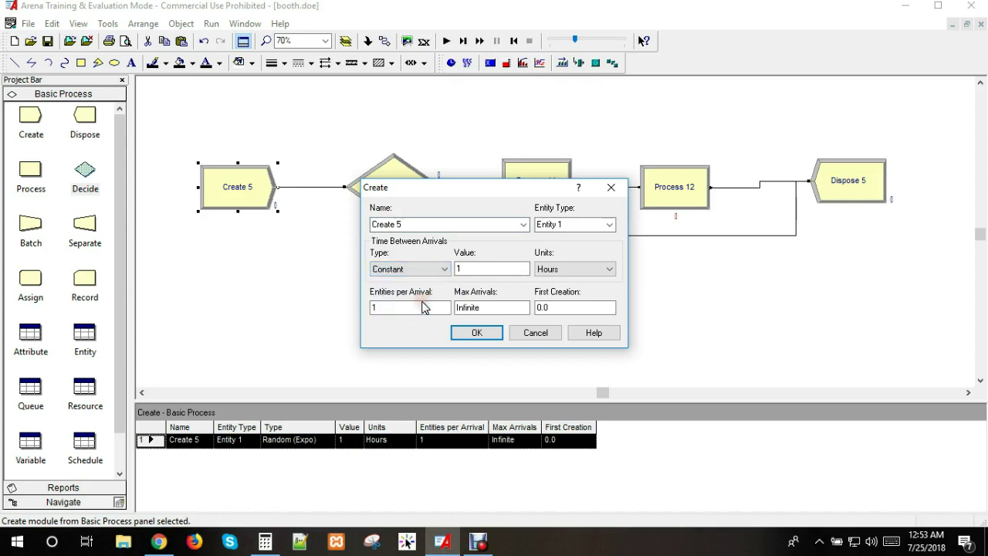
{"action": "left_click", "coordinate": [455, 270]}
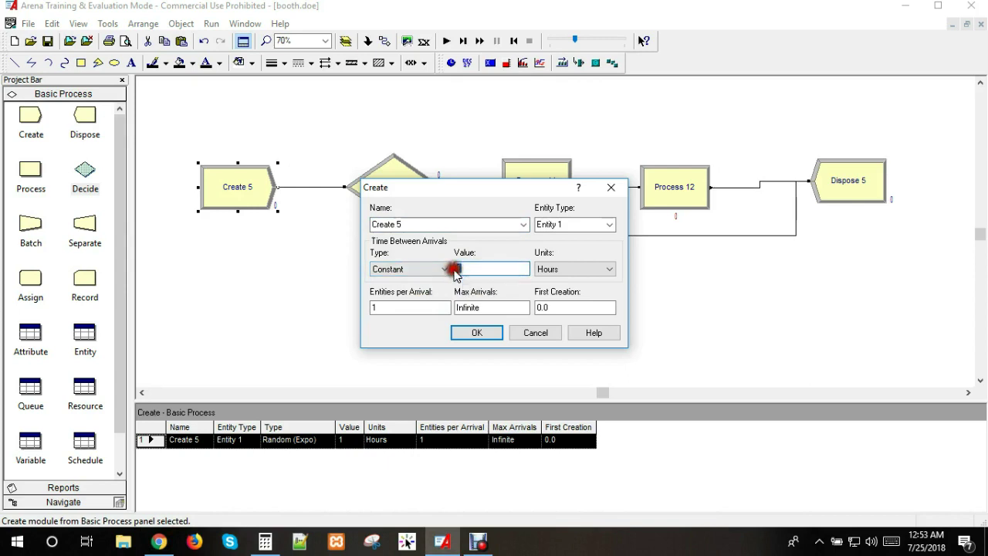
{"action": "left_click", "coordinate": [460, 268]}
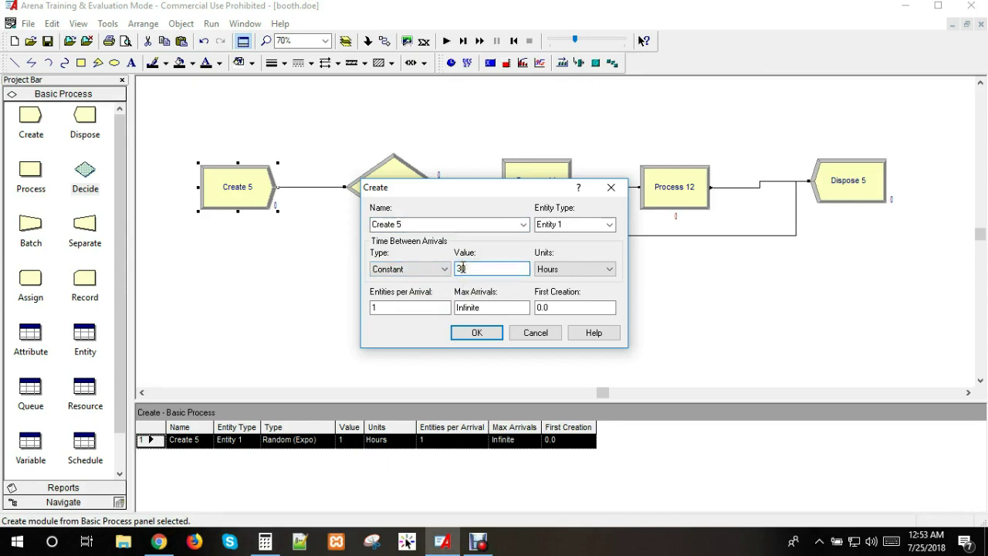
{"action": "left_click", "coordinate": [578, 269]}
{"action": "left_click", "coordinate": [576, 292]}
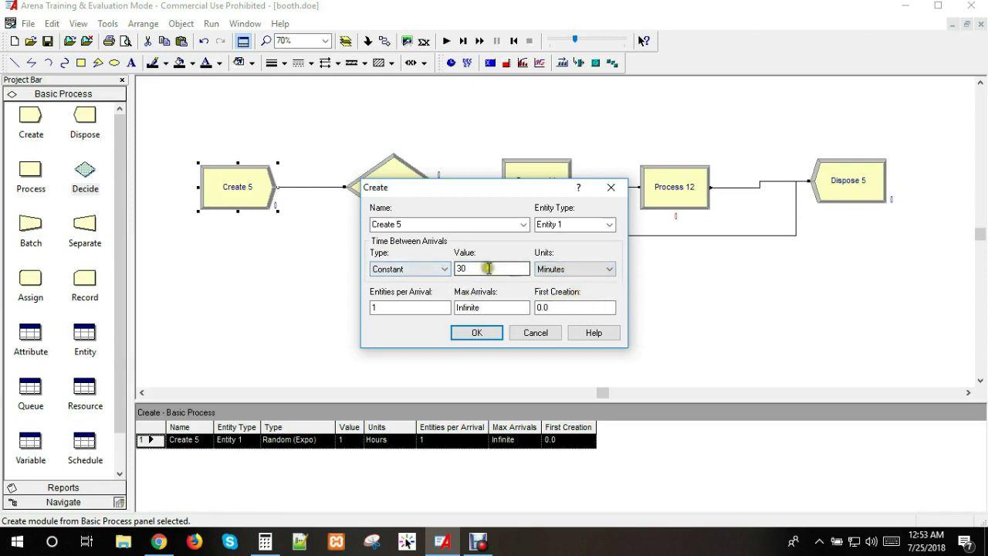
{"action": "left_click_drag", "start_coordinate": [520, 266], "coordinate": [456, 269]}
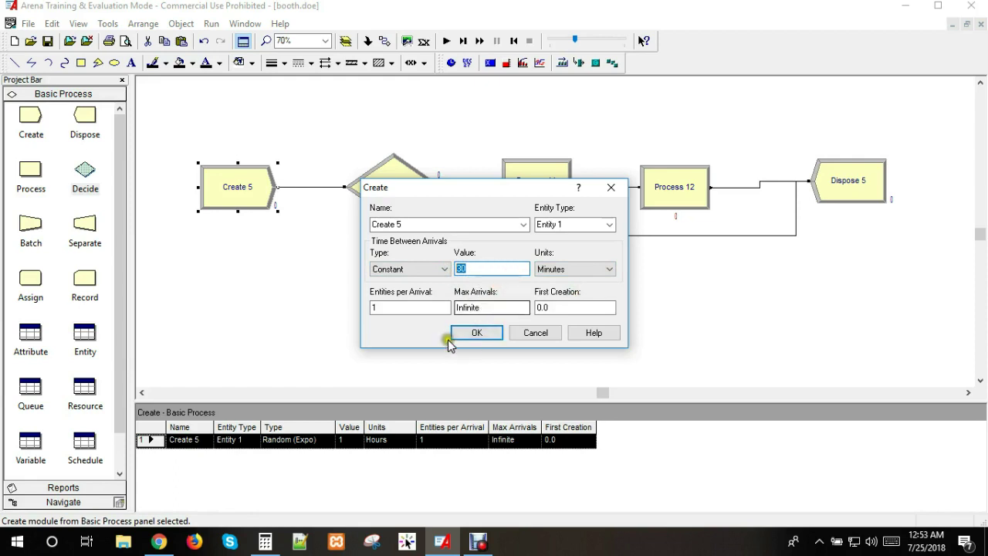
{"action": "left_click", "coordinate": [478, 334]}
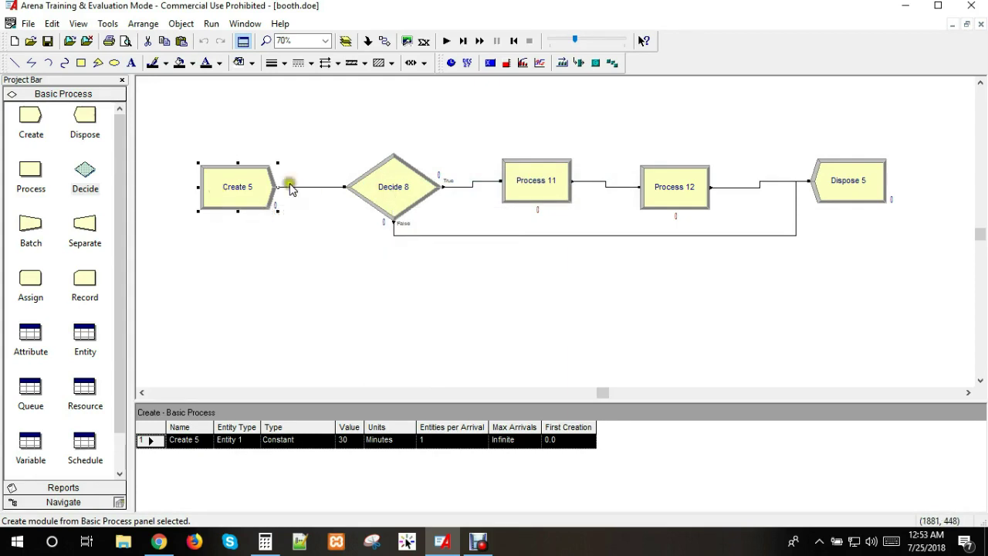
Step: Open Decide 8 and change its type to 2-way by Condition
{"action": "double_click", "coordinate": [395, 188]}
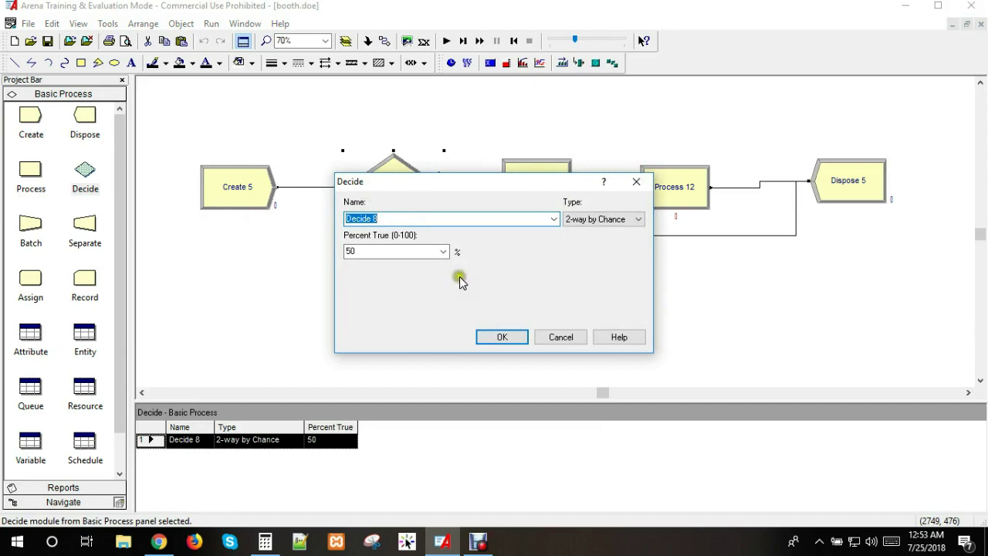
{"action": "left_click_drag", "start_coordinate": [492, 177], "coordinate": [377, 276]}
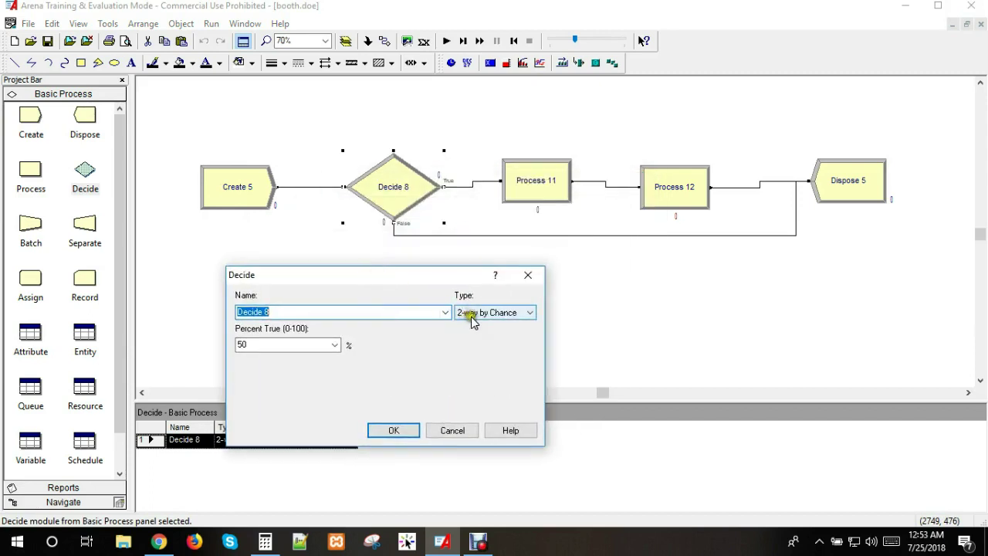
{"action": "left_click_drag", "start_coordinate": [452, 280], "coordinate": [462, 264]}
{"action": "left_click", "coordinate": [487, 297]}
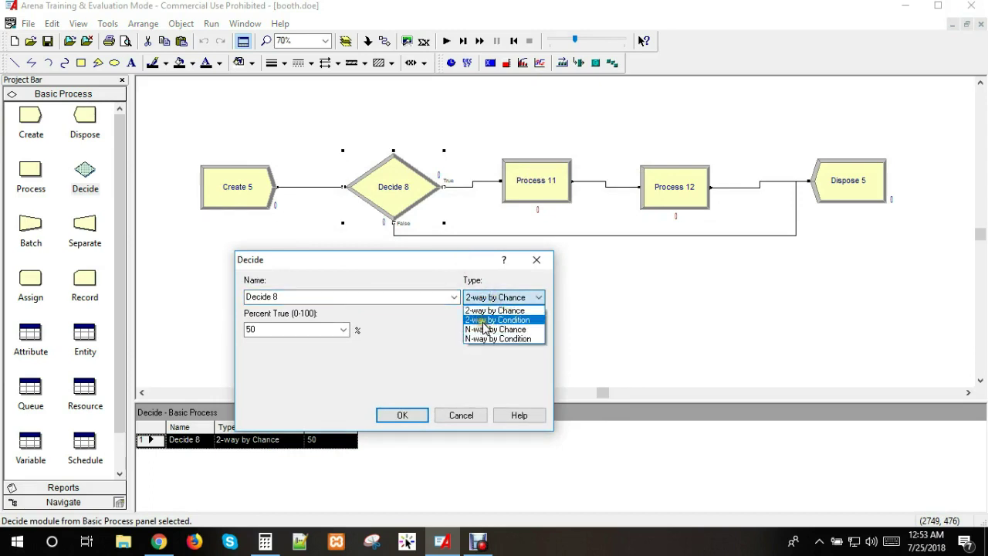
{"action": "left_click", "coordinate": [505, 320]}
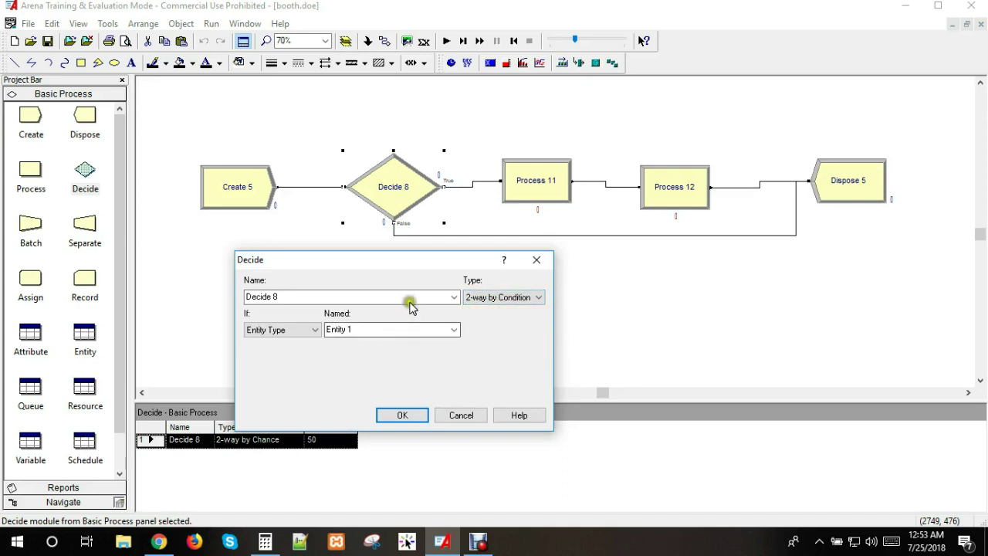
Step: Make the condition test Attribute Entity.SerialNumber against the value 10
{"action": "left_click_drag", "start_coordinate": [403, 267], "coordinate": [633, 253]}
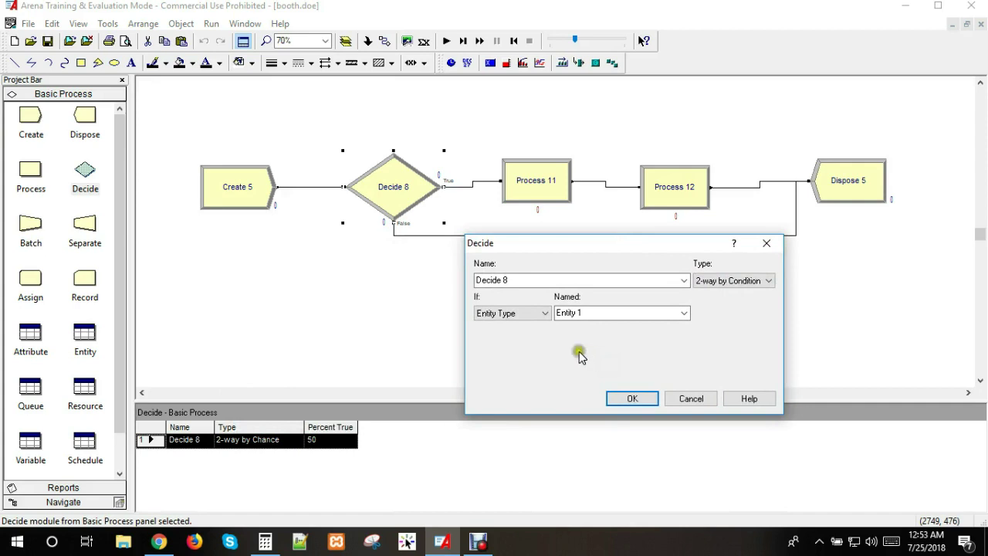
{"action": "left_click", "coordinate": [534, 313]}
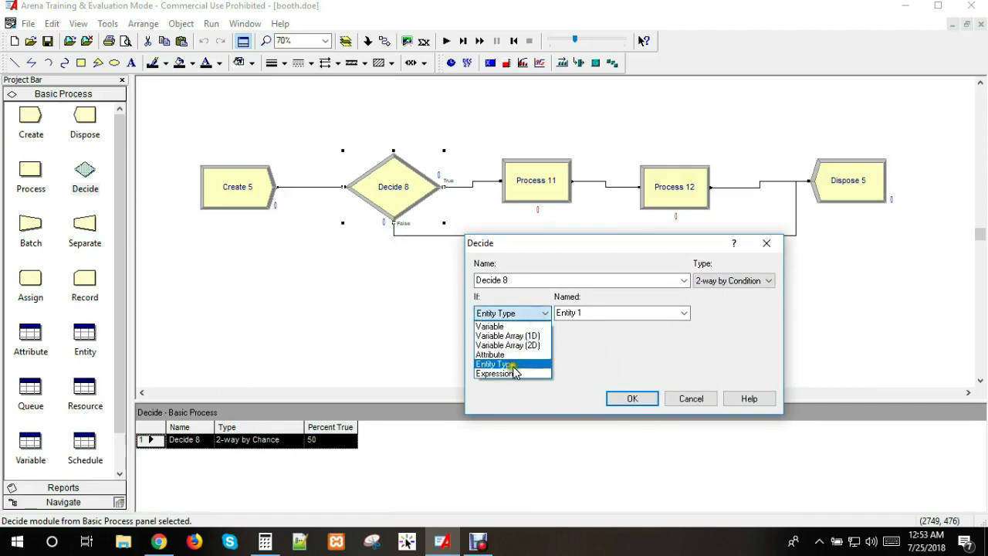
{"action": "left_click", "coordinate": [511, 355]}
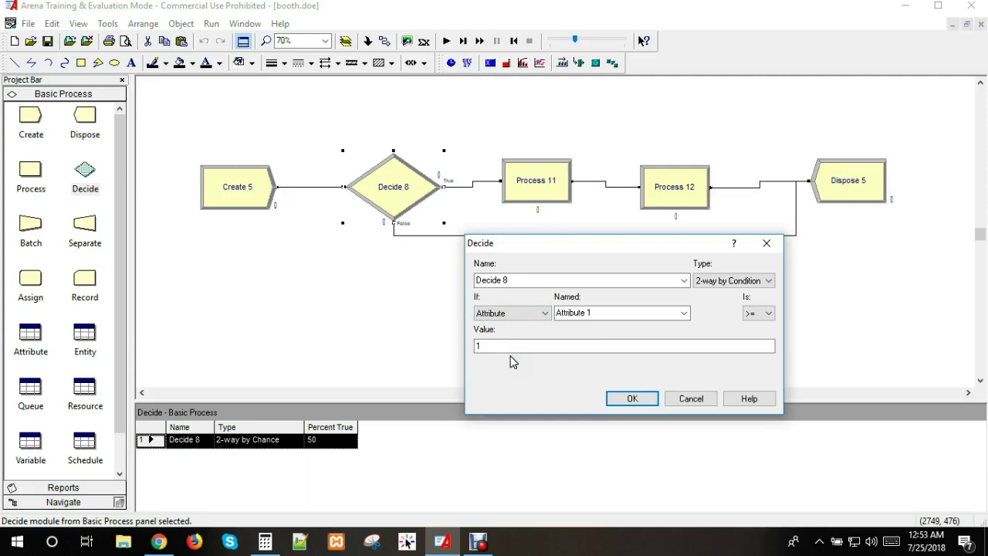
{"action": "left_click", "coordinate": [684, 313]}
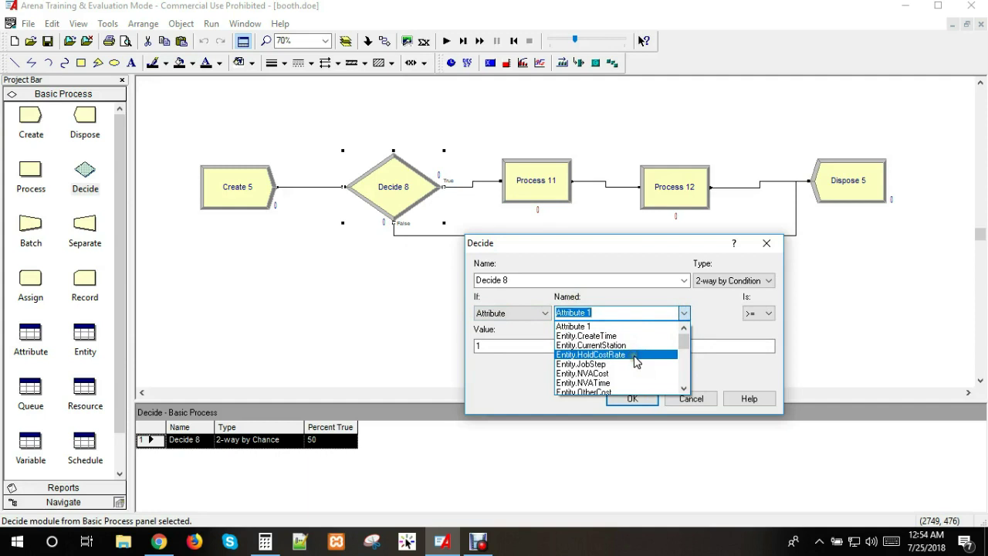
{"action": "scroll", "coordinate": [627, 356], "scroll_direction": "down", "scroll_amount": 3}
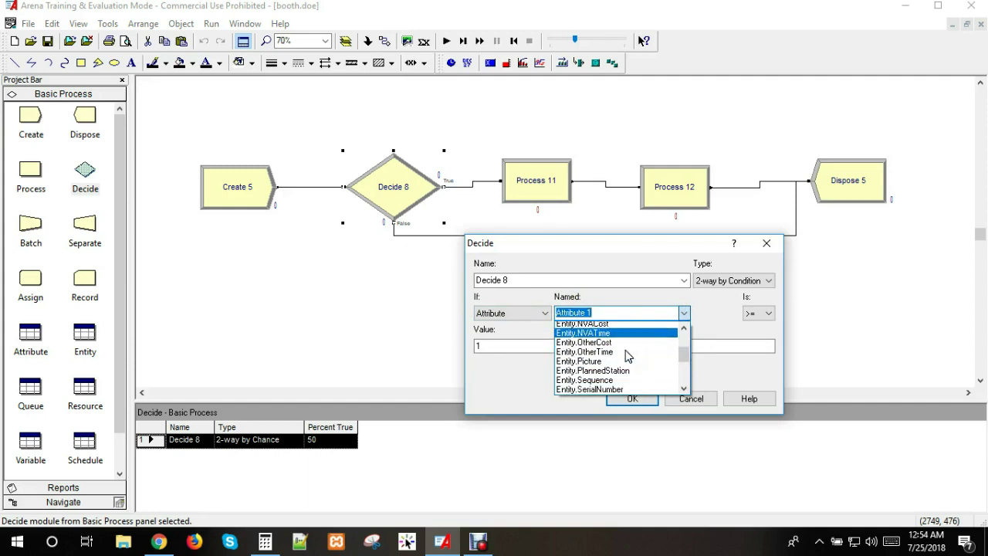
{"action": "scroll", "coordinate": [626, 356], "scroll_direction": "down", "scroll_amount": 1}
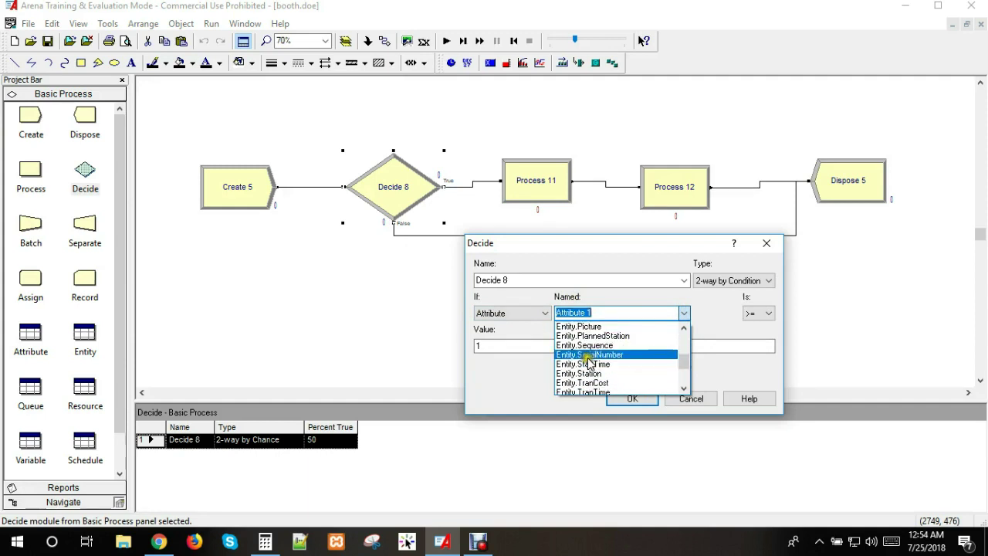
{"action": "left_click", "coordinate": [588, 355]}
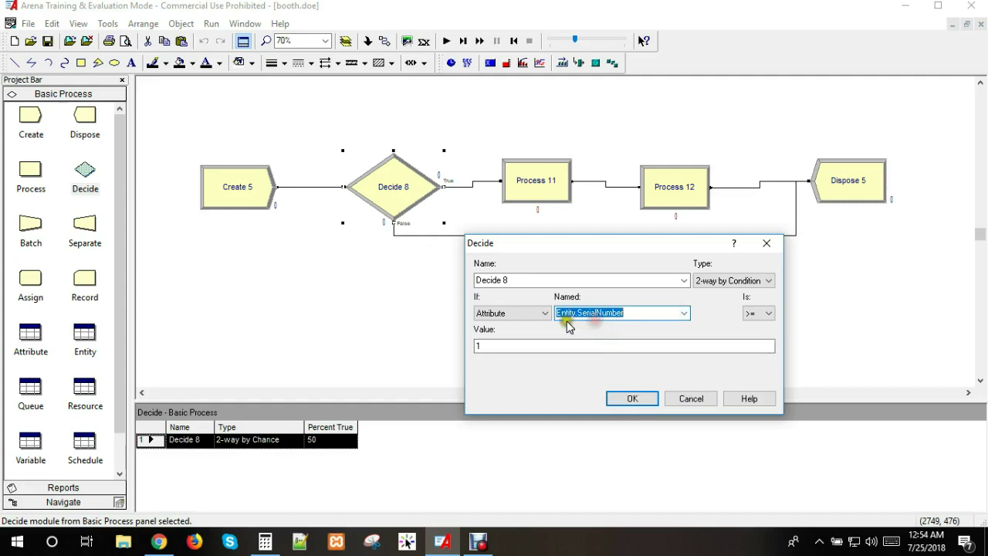
{"action": "left_click", "coordinate": [618, 312]}
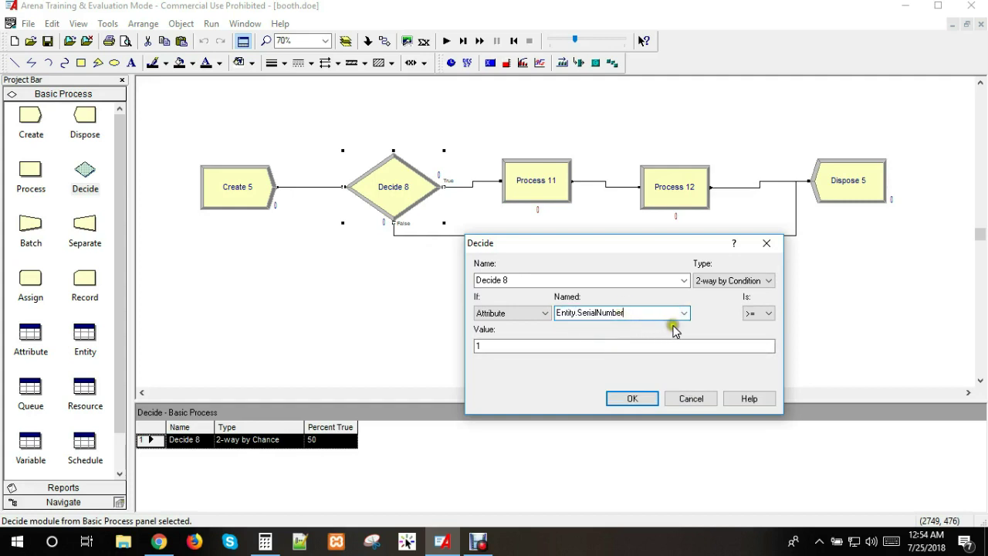
{"action": "left_click_drag", "start_coordinate": [624, 347], "coordinate": [465, 346]}
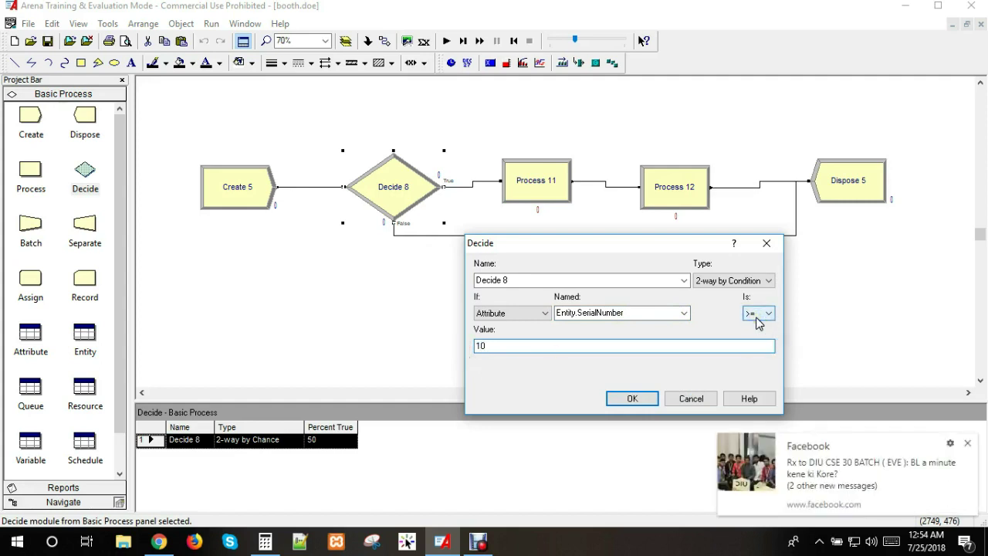
Step: Choose the <= operator, confirm, and reopen Decide 8 to check the condition
{"action": "left_click", "coordinate": [967, 442]}
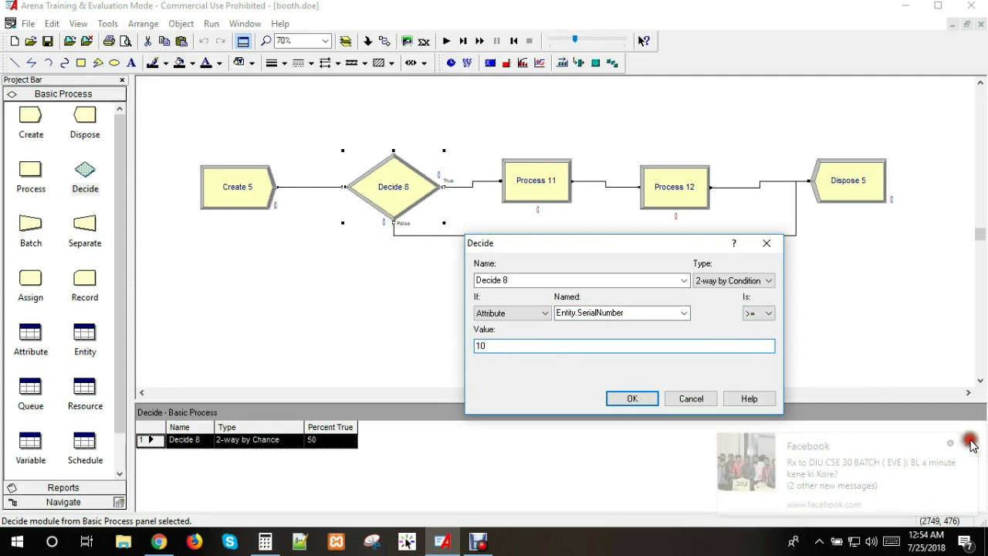
{"action": "left_click", "coordinate": [758, 313]}
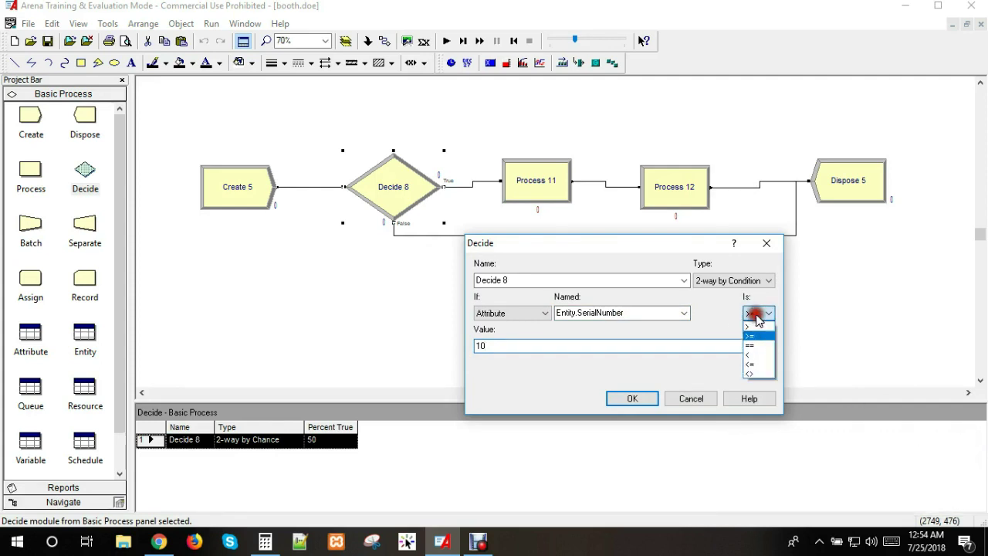
{"action": "left_click", "coordinate": [758, 363]}
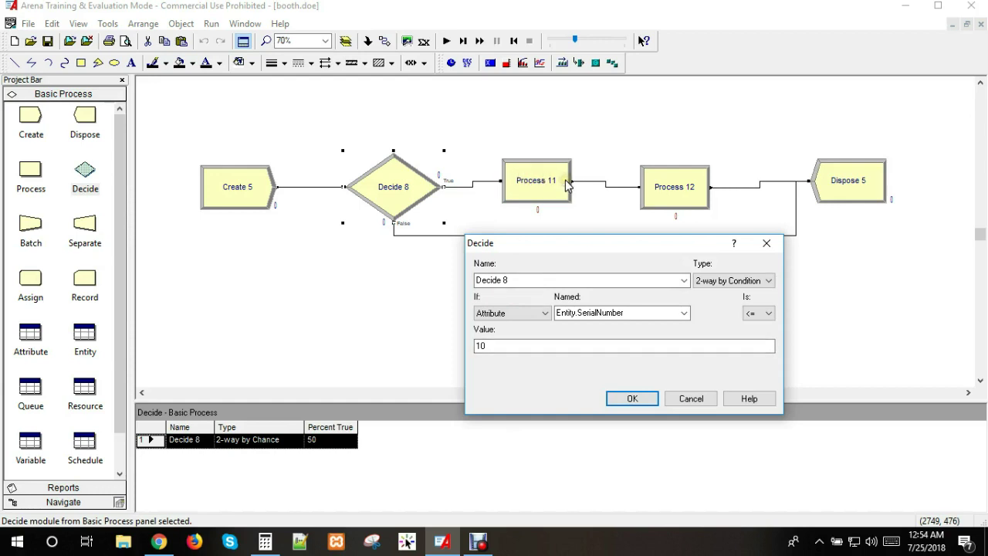
{"action": "left_click", "coordinate": [631, 398]}
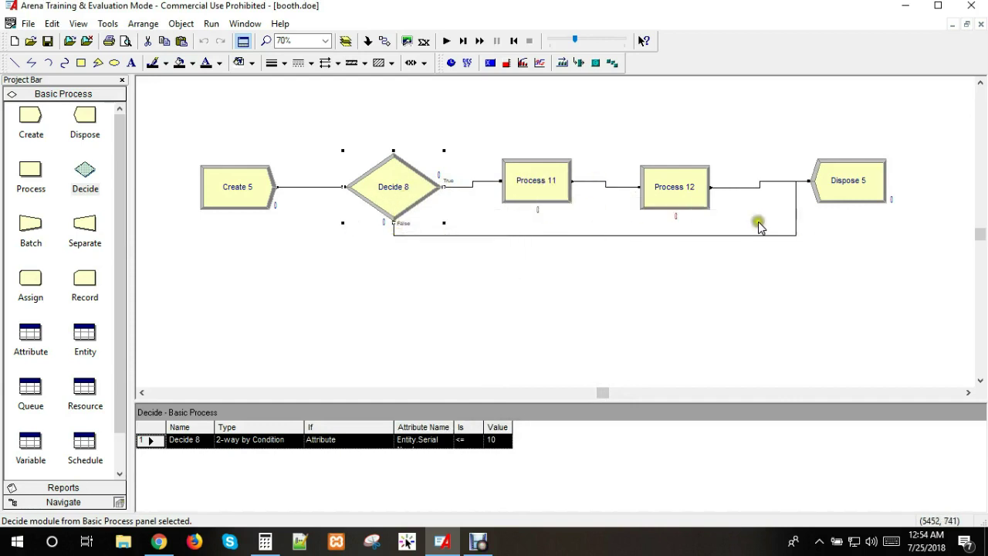
{"action": "double_click", "coordinate": [395, 183]}
Step: Name Process 11 'nurse' with a Seize Delay Release action using one unit of Resource 1
{"action": "left_click", "coordinate": [503, 335]}
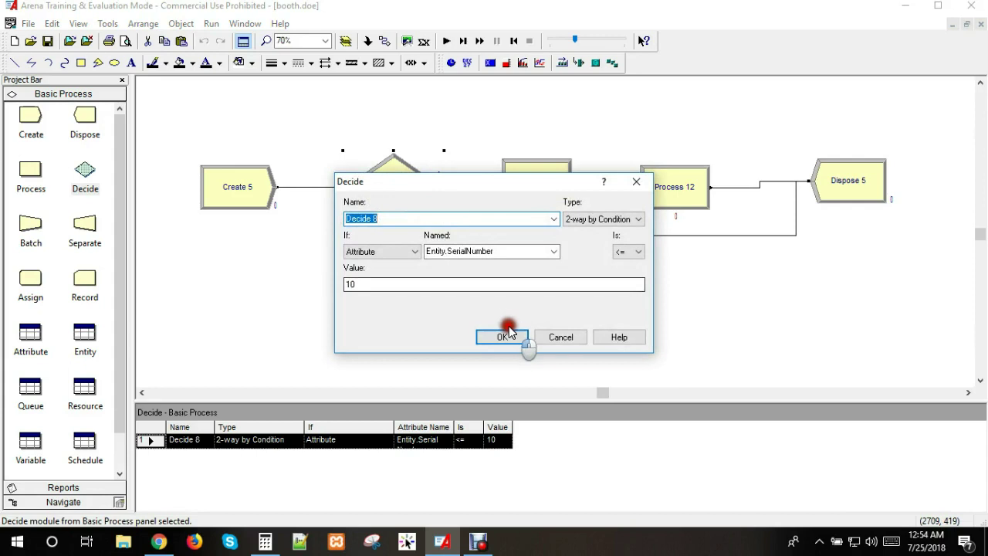
{"action": "double_click", "coordinate": [538, 182]}
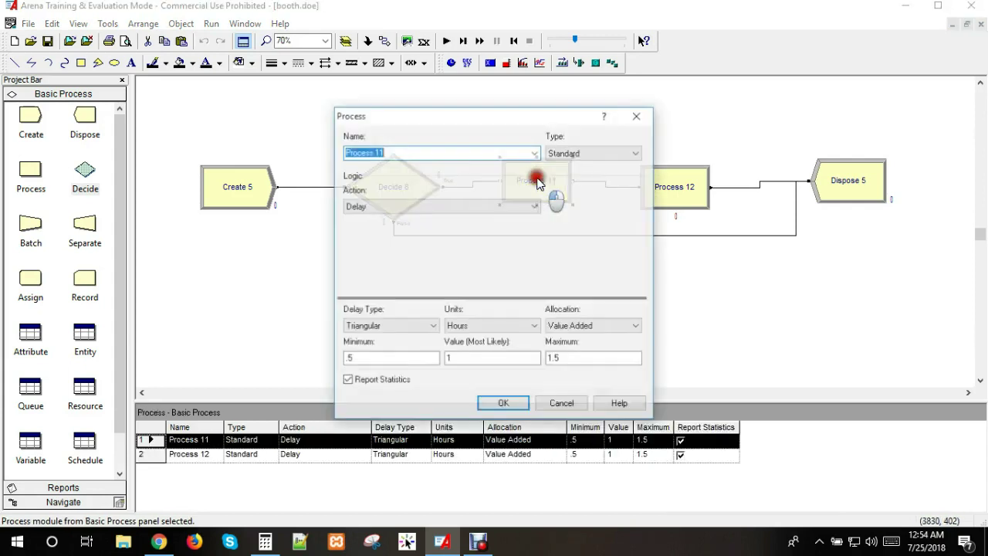
{"action": "type", "text": "nurse"}
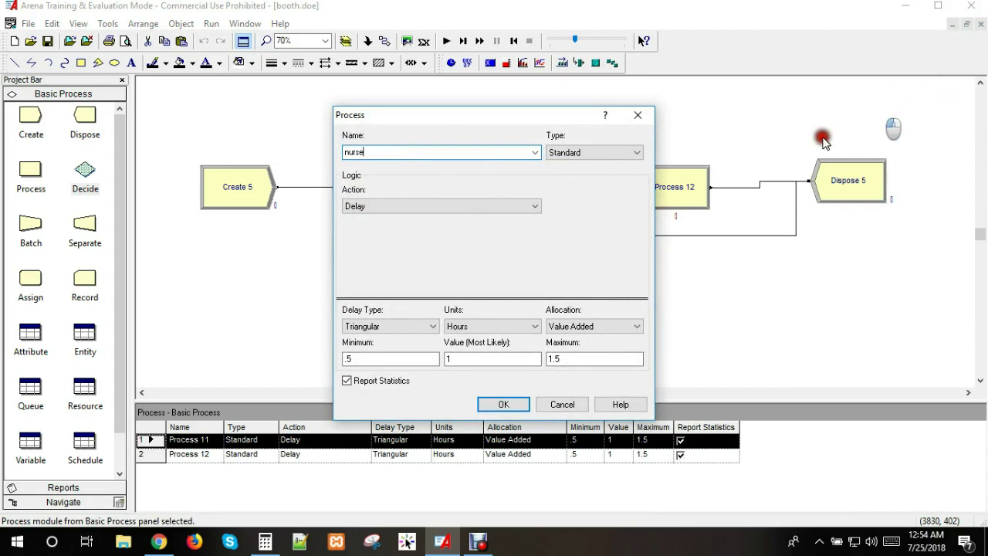
{"action": "left_click", "coordinate": [418, 205]}
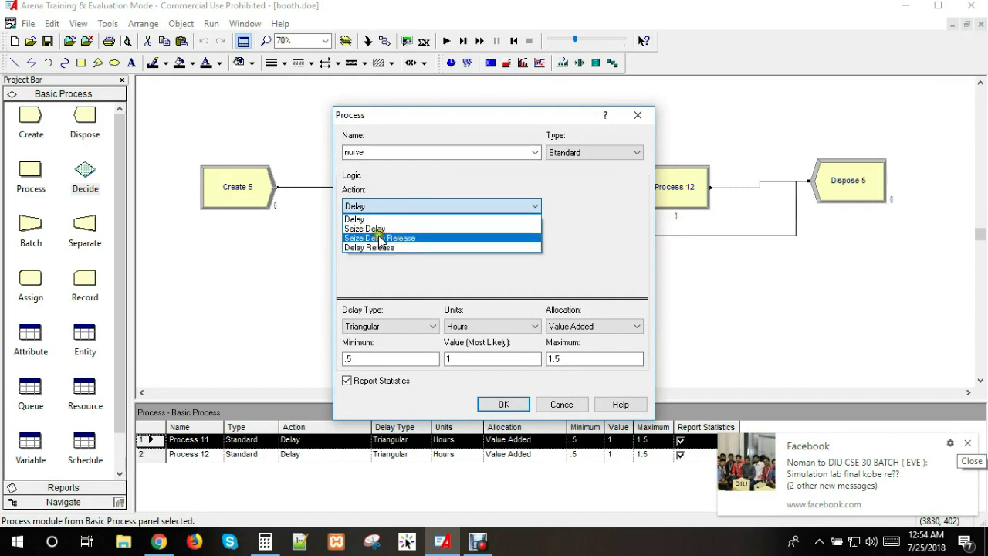
{"action": "left_click", "coordinate": [409, 238]}
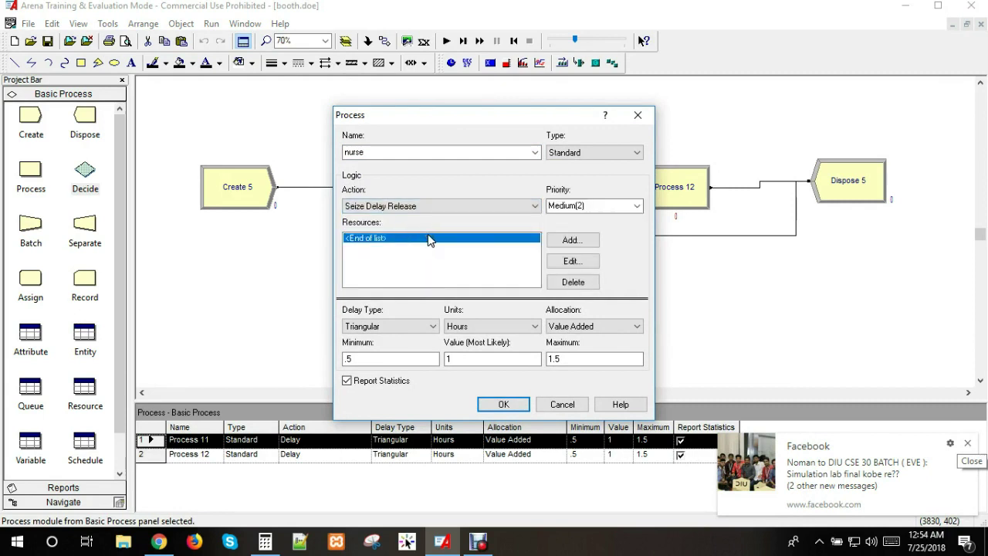
{"action": "left_click", "coordinate": [563, 239]}
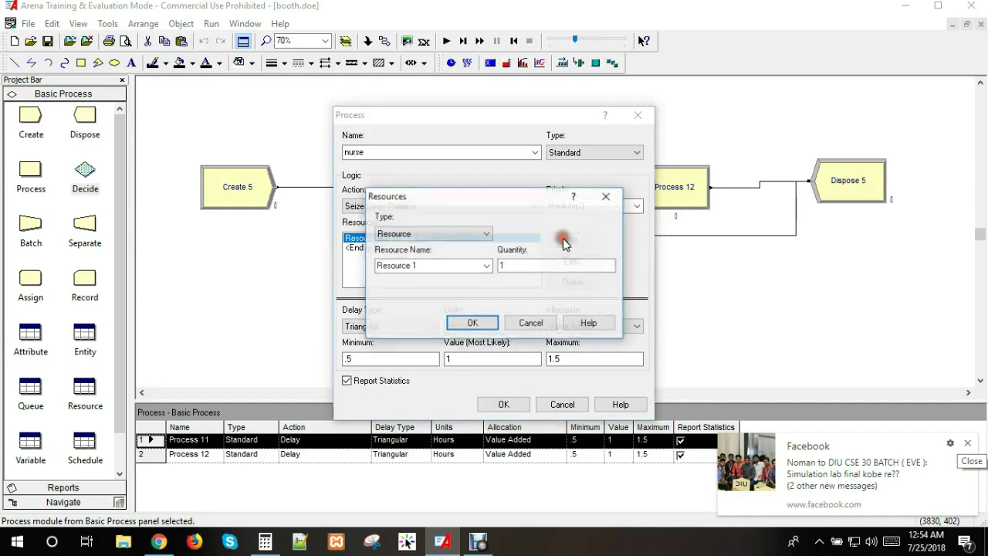
{"action": "left_click", "coordinate": [472, 323]}
{"action": "left_click", "coordinate": [967, 443]}
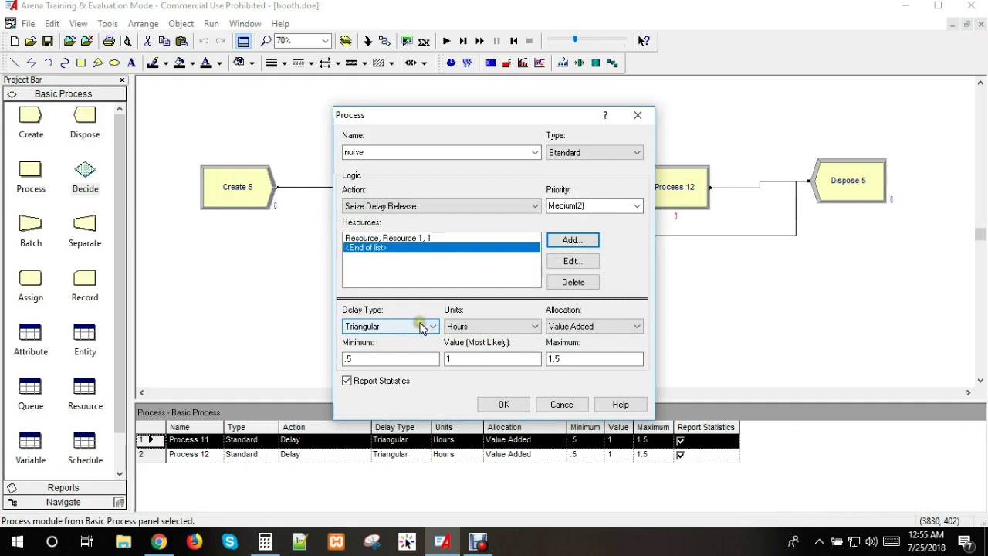
{"action": "mouse_move", "coordinate": [160, 542]}
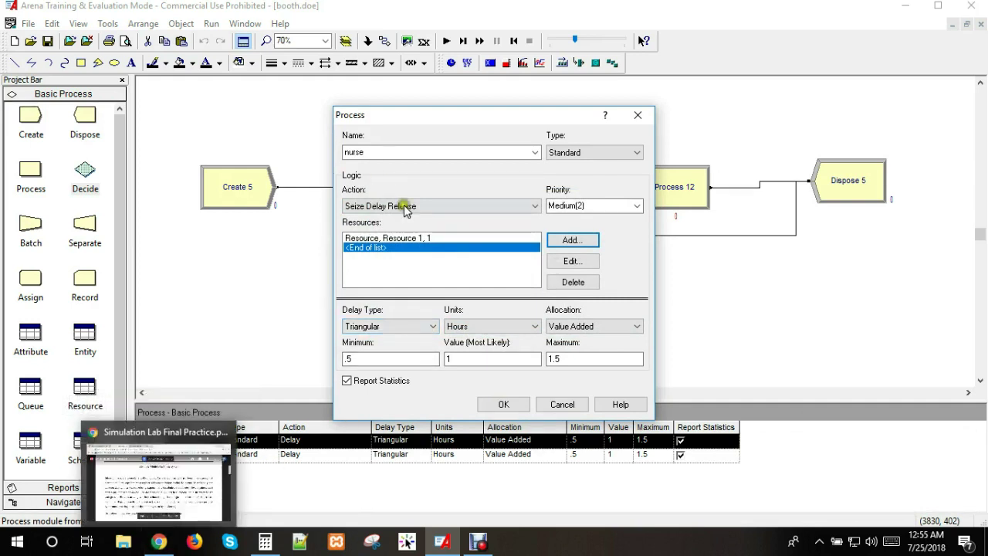
{"action": "left_click", "coordinate": [162, 543]}
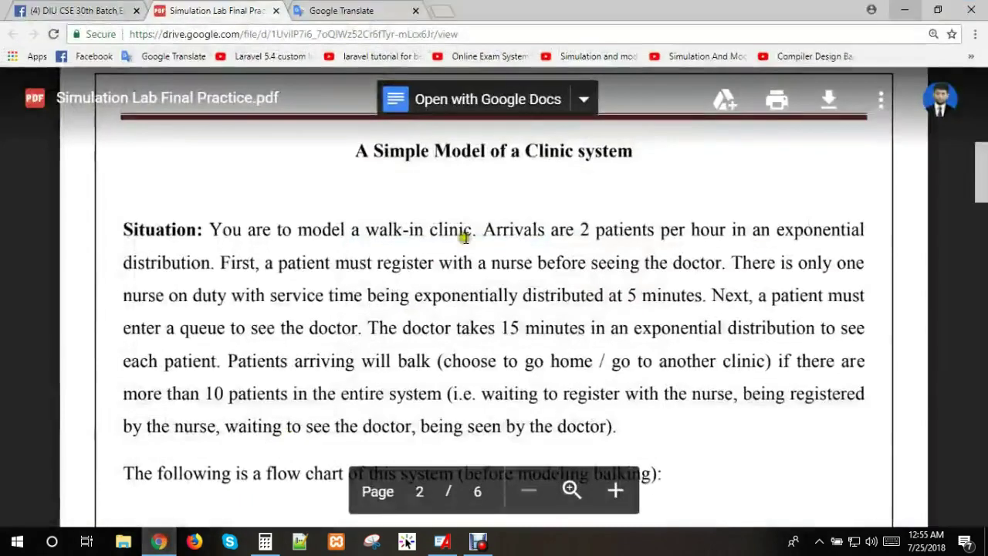
{"action": "left_click_drag", "start_coordinate": [707, 296], "coordinate": [626, 297]}
{"action": "double_click", "coordinate": [600, 297]}
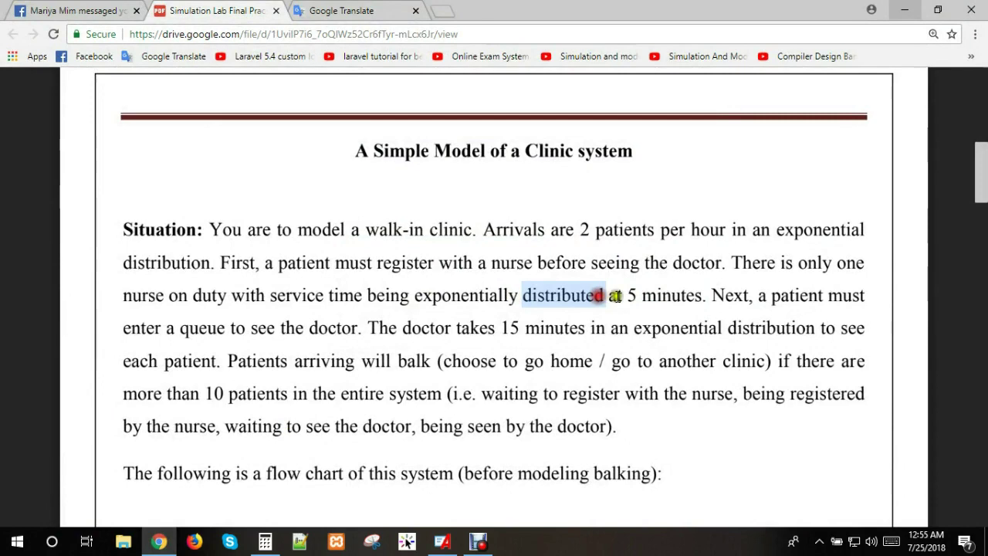
{"action": "left_click", "coordinate": [627, 296]}
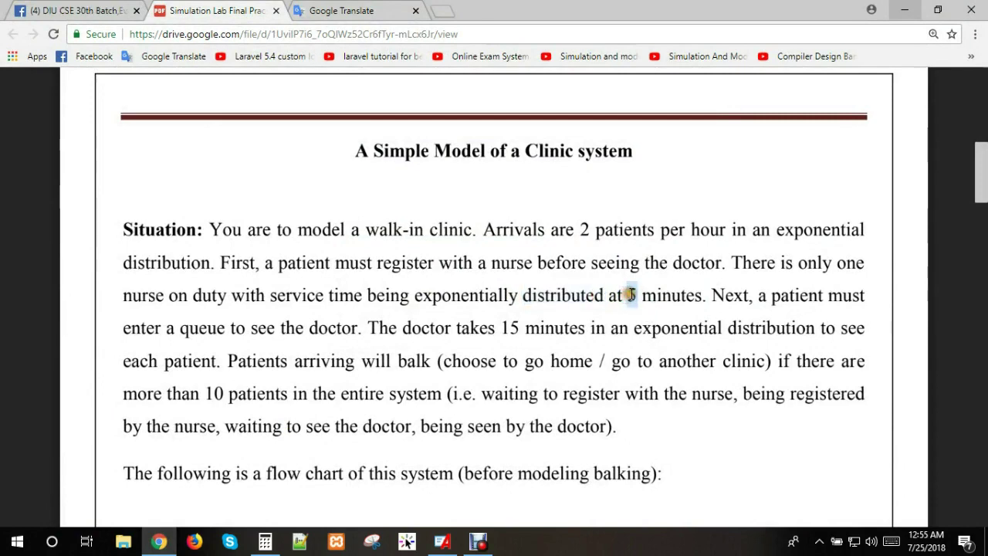
{"action": "left_click_drag", "start_coordinate": [629, 294], "coordinate": [620, 300]}
{"action": "left_click", "coordinate": [653, 293]}
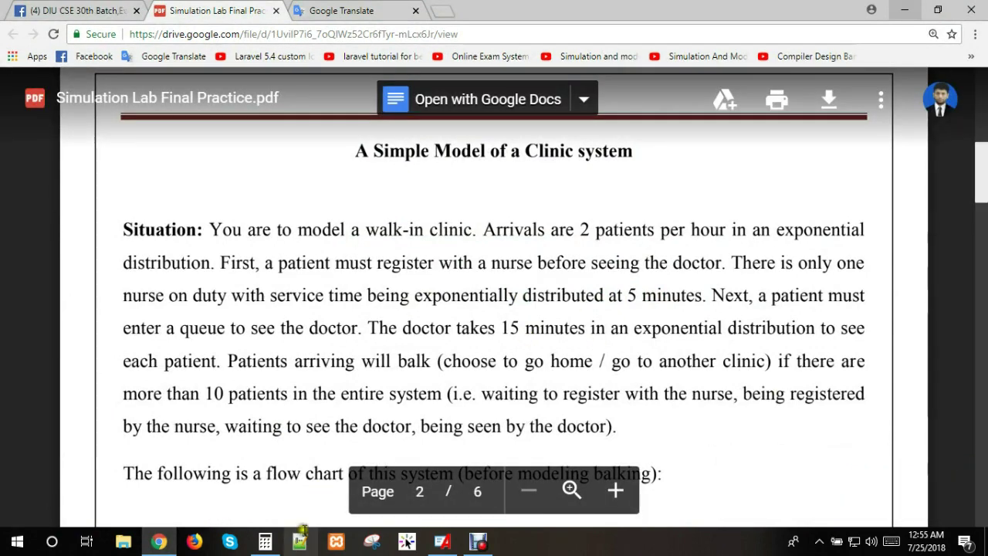
{"action": "left_click", "coordinate": [442, 541]}
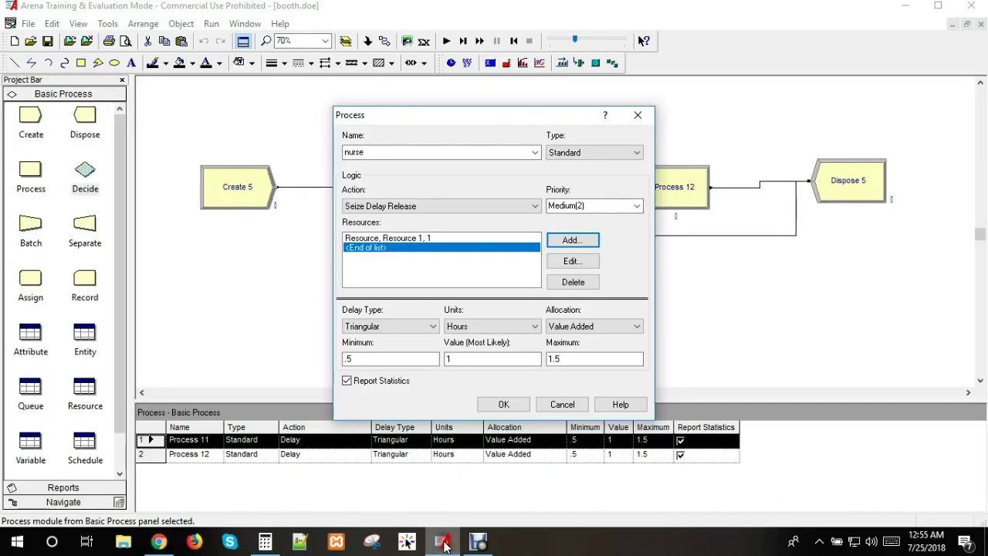
Step: Try the nurse's delay distribution options, then choose a Constant delay type
{"action": "left_click", "coordinate": [393, 325]}
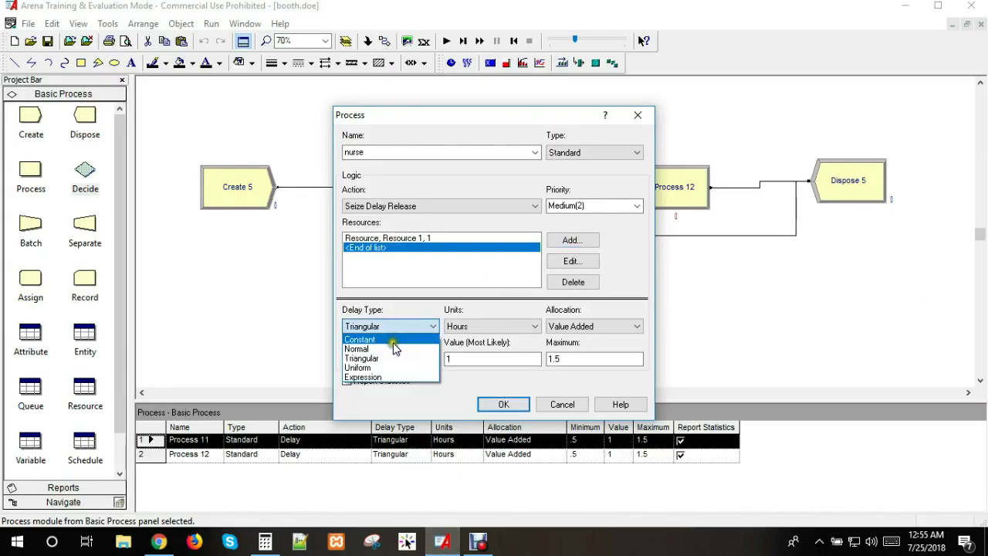
{"action": "left_click", "coordinate": [393, 341]}
{"action": "left_click", "coordinate": [389, 326]}
{"action": "left_click", "coordinate": [389, 348]}
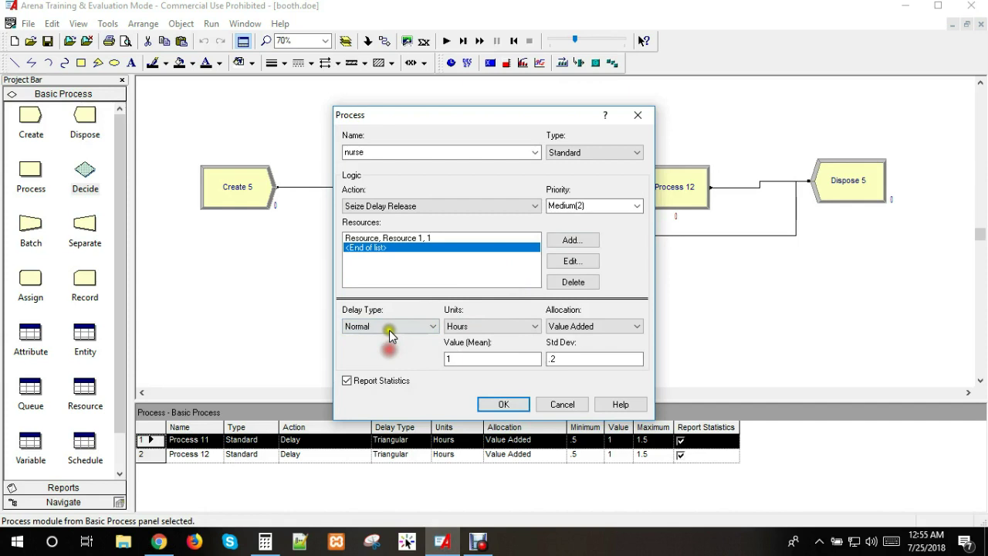
{"action": "left_click", "coordinate": [389, 326]}
{"action": "left_click", "coordinate": [386, 350]}
{"action": "left_click", "coordinate": [389, 321]}
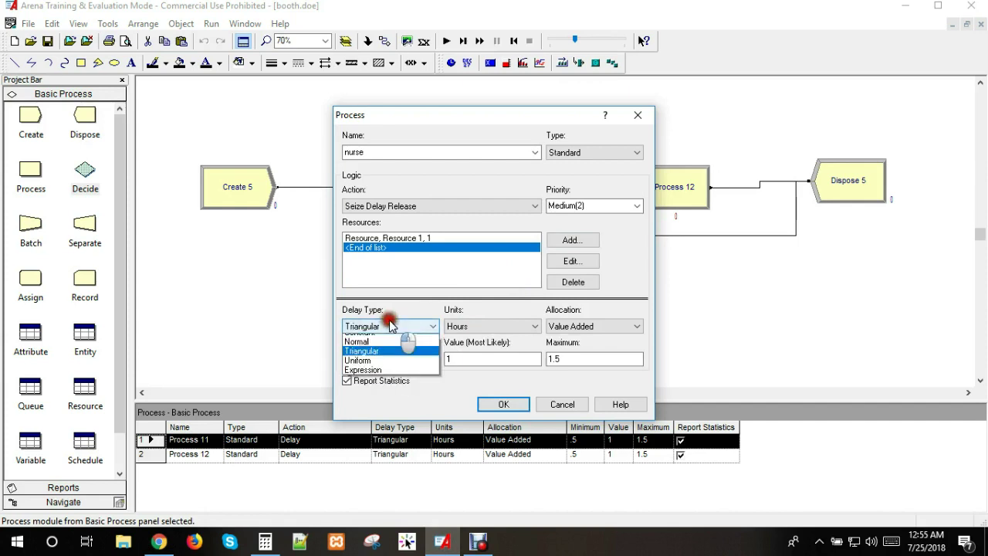
{"action": "left_click", "coordinate": [385, 360]}
{"action": "left_click", "coordinate": [396, 328]}
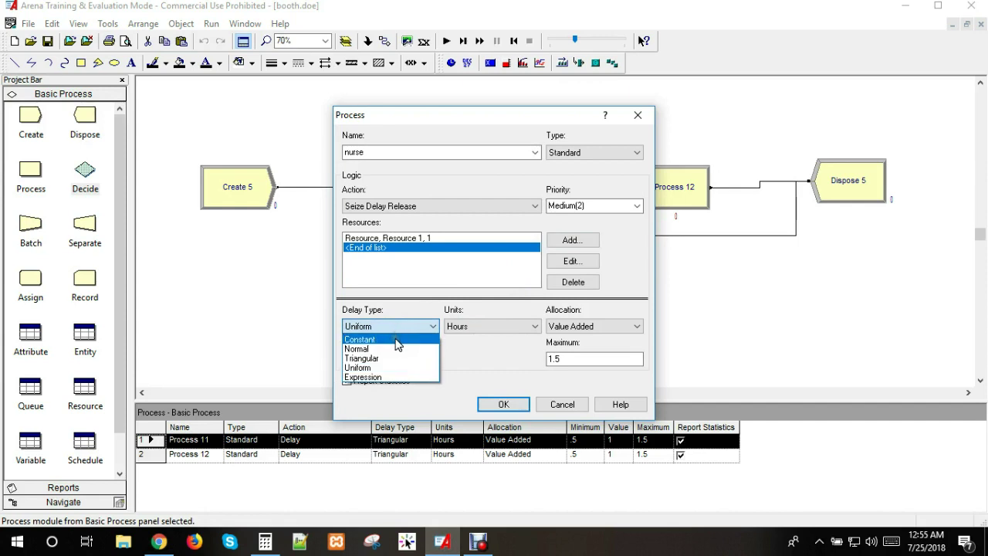
{"action": "left_click", "coordinate": [394, 340]}
Step: Set the nurse's constant delay to 5 Minutes, checking the clinic PDF, and confirm
{"action": "left_click", "coordinate": [477, 326]}
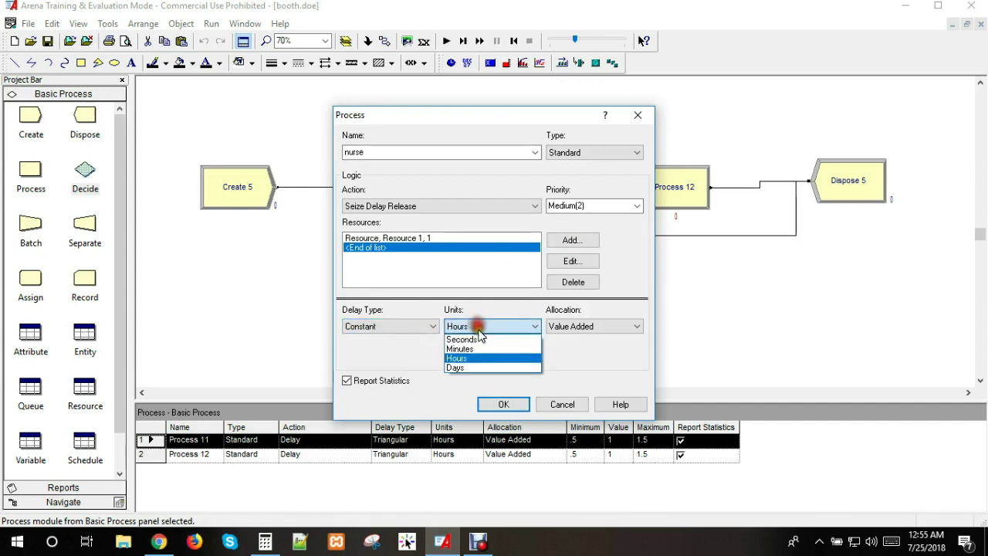
{"action": "left_click", "coordinate": [468, 345]}
{"action": "double_click", "coordinate": [446, 359]}
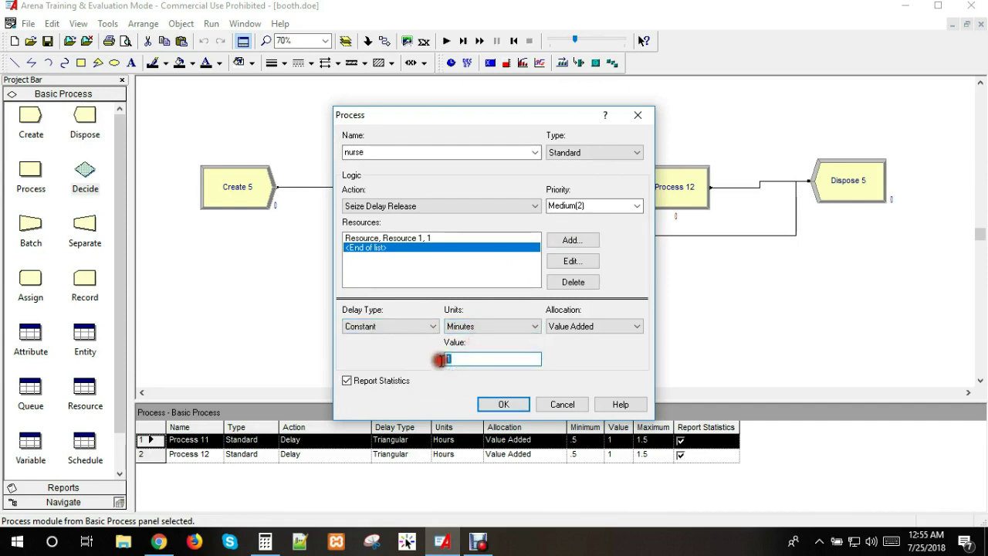
{"action": "left_click", "coordinate": [159, 542]}
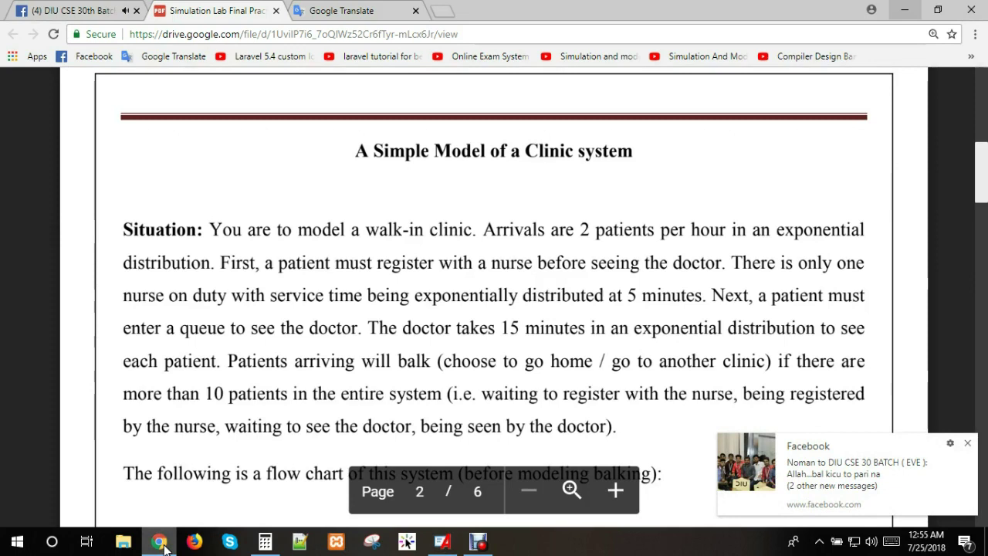
{"action": "key", "text": "alt+Tab"}
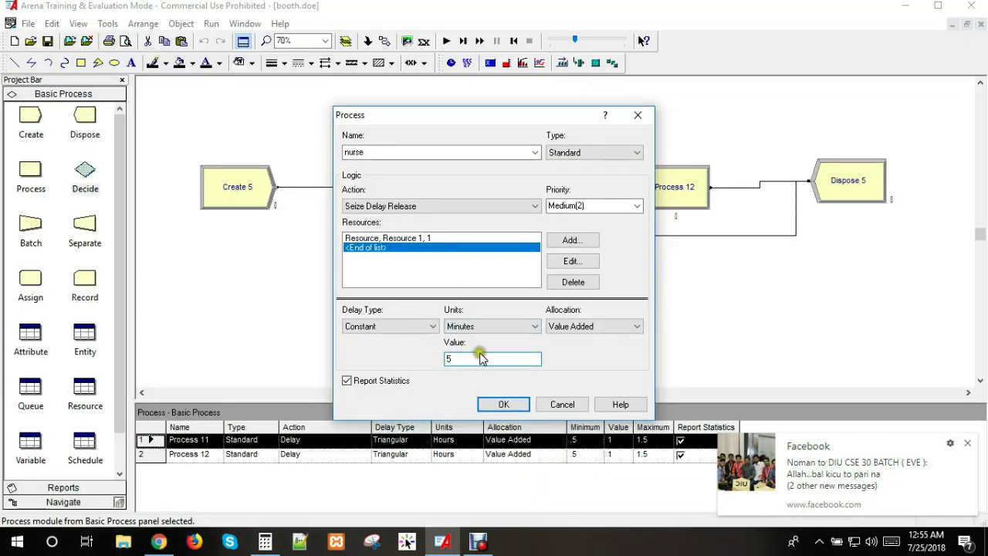
{"action": "left_click", "coordinate": [508, 406]}
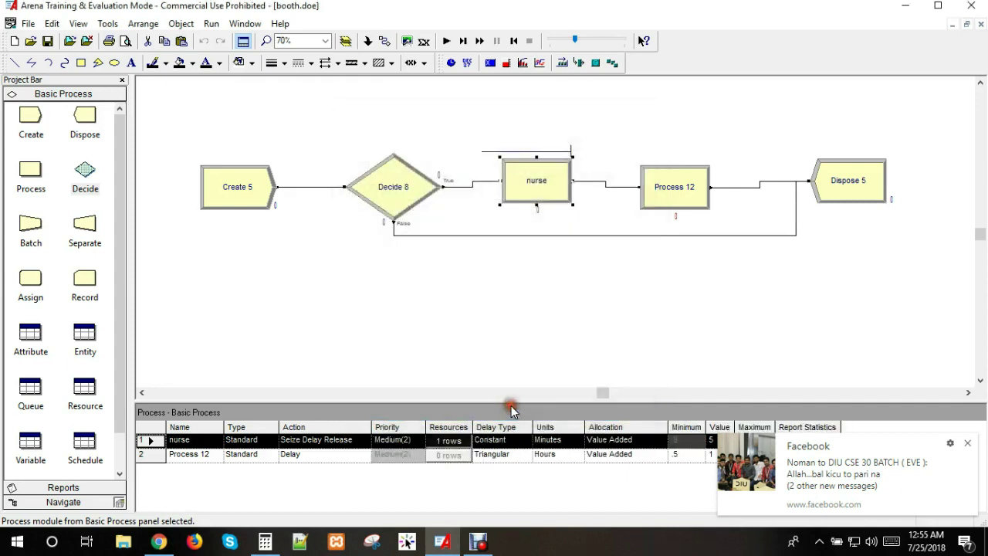
Step: Name Process 12 'doctor' with a Seize Delay Release action using Resource 1
{"action": "double_click", "coordinate": [674, 187]}
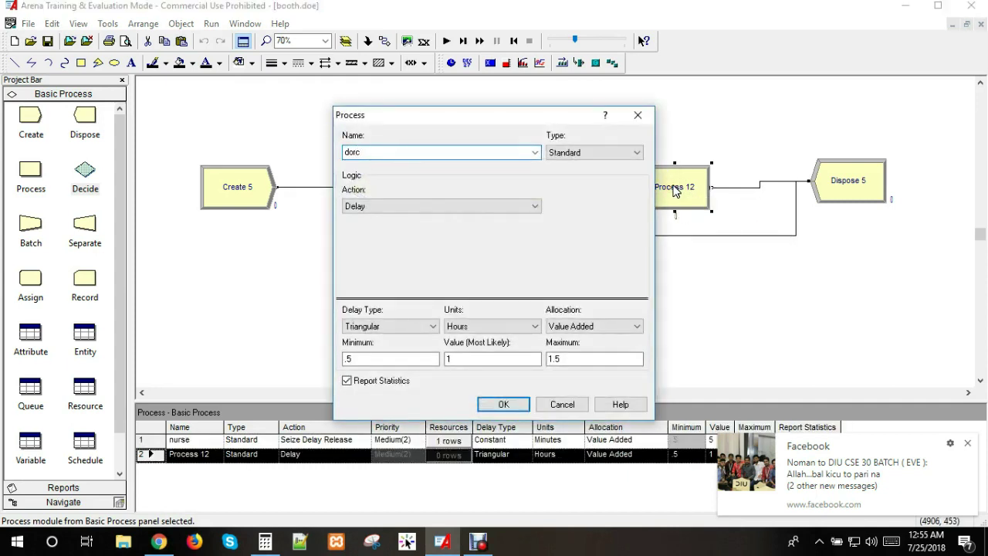
{"action": "type", "text": "docto"}
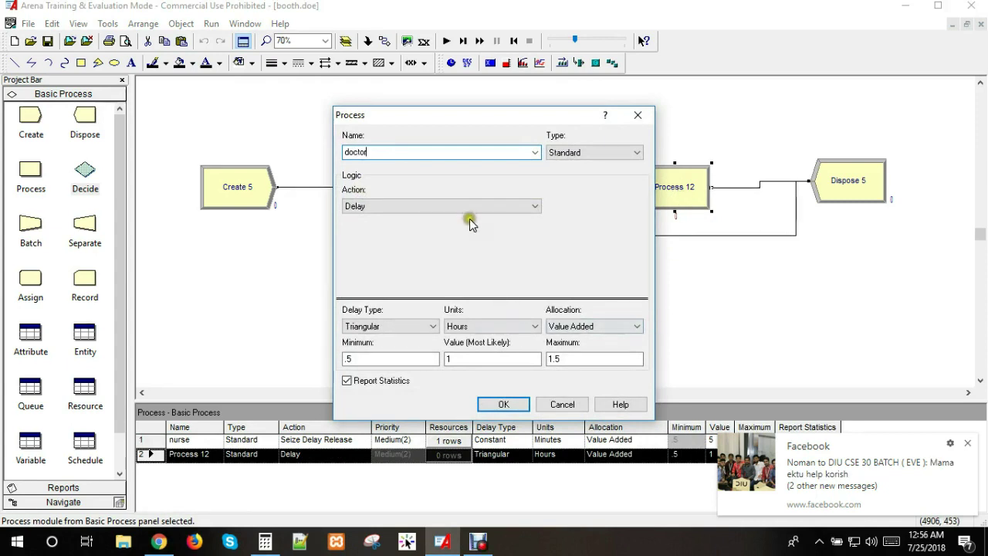
{"action": "left_click", "coordinate": [392, 207]}
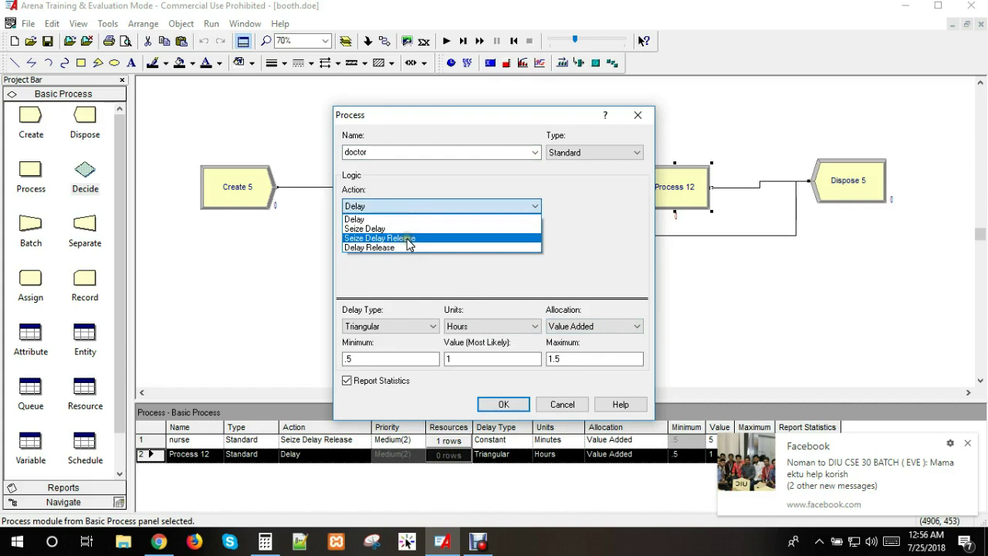
{"action": "left_click", "coordinate": [409, 239]}
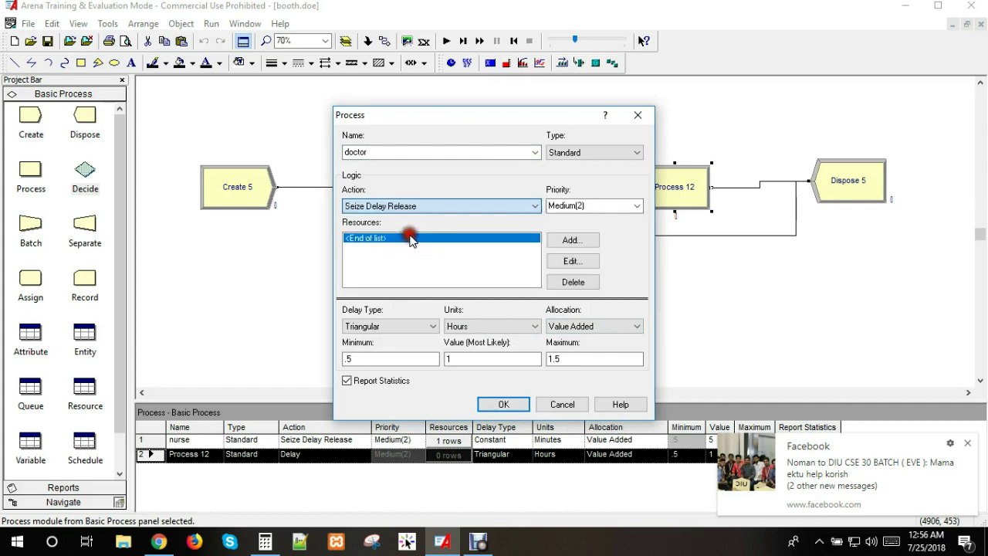
{"action": "left_click", "coordinate": [570, 238]}
{"action": "left_click", "coordinate": [469, 323]}
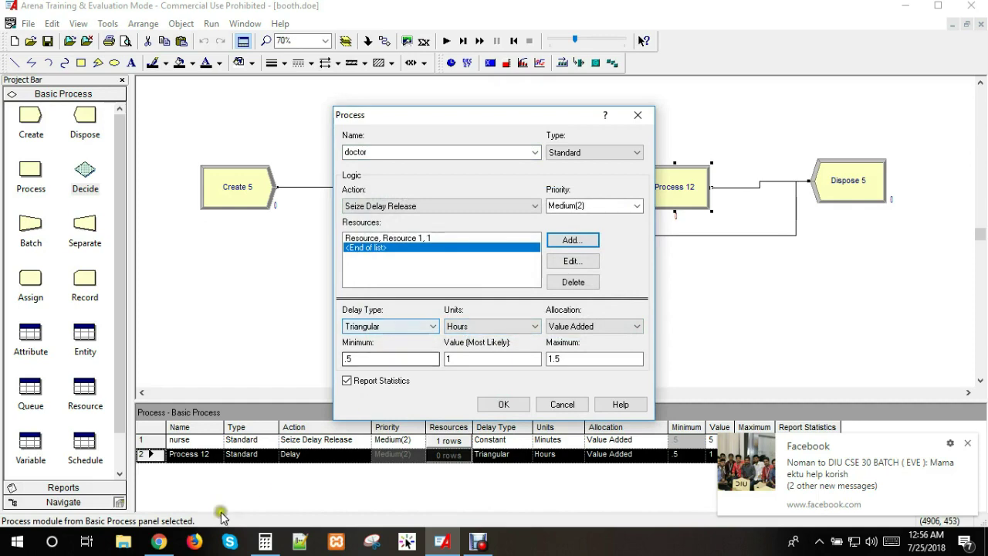
Step: Give the doctor a Constant 15-Minute delay, per the clinic PDF, and confirm
{"action": "left_click", "coordinate": [158, 541]}
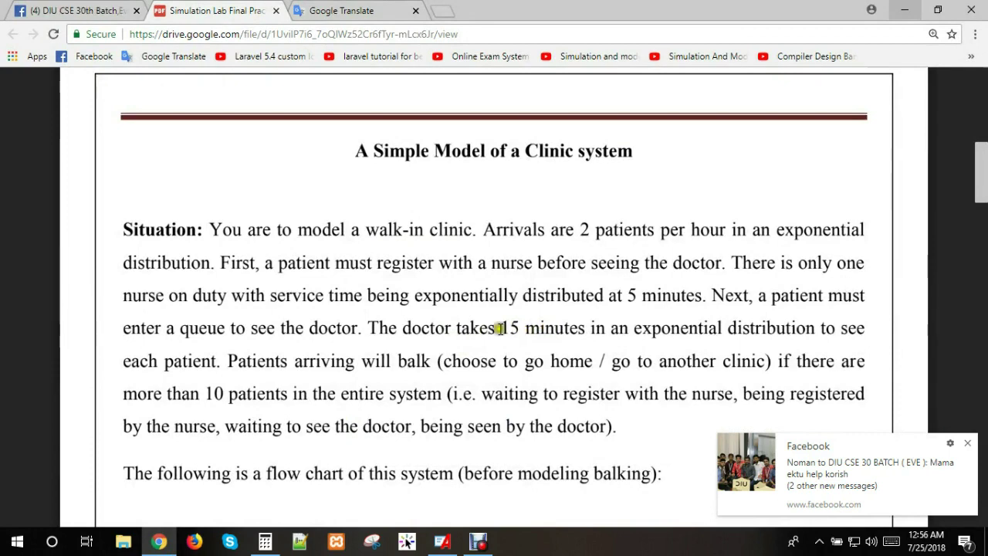
{"action": "left_click", "coordinate": [441, 541]}
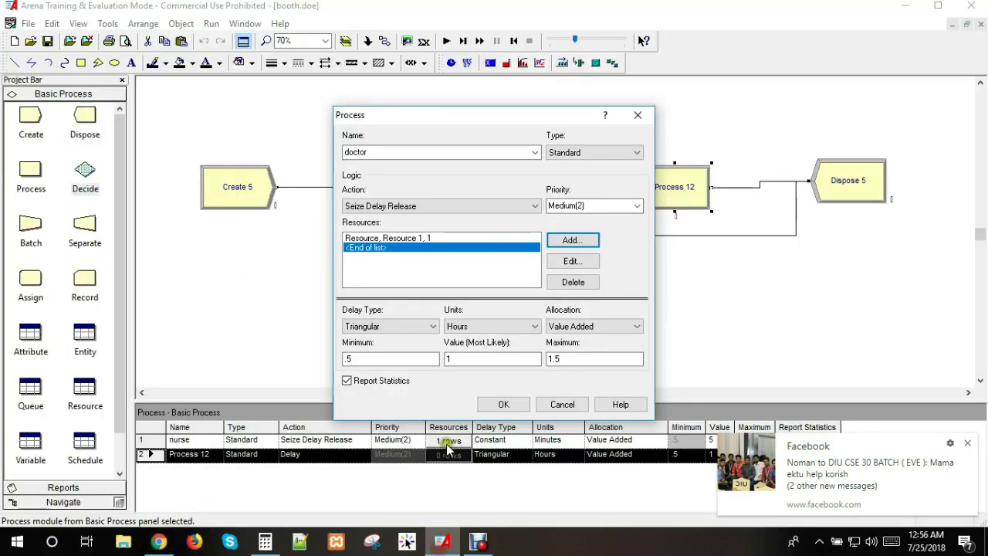
{"action": "left_click", "coordinate": [390, 326]}
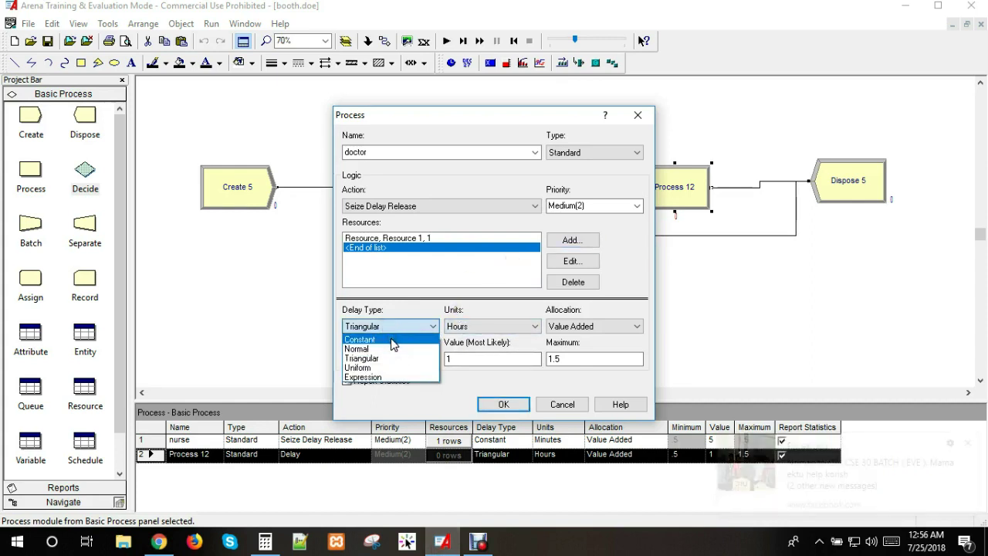
{"action": "left_click", "coordinate": [390, 340]}
{"action": "left_click", "coordinate": [477, 327]}
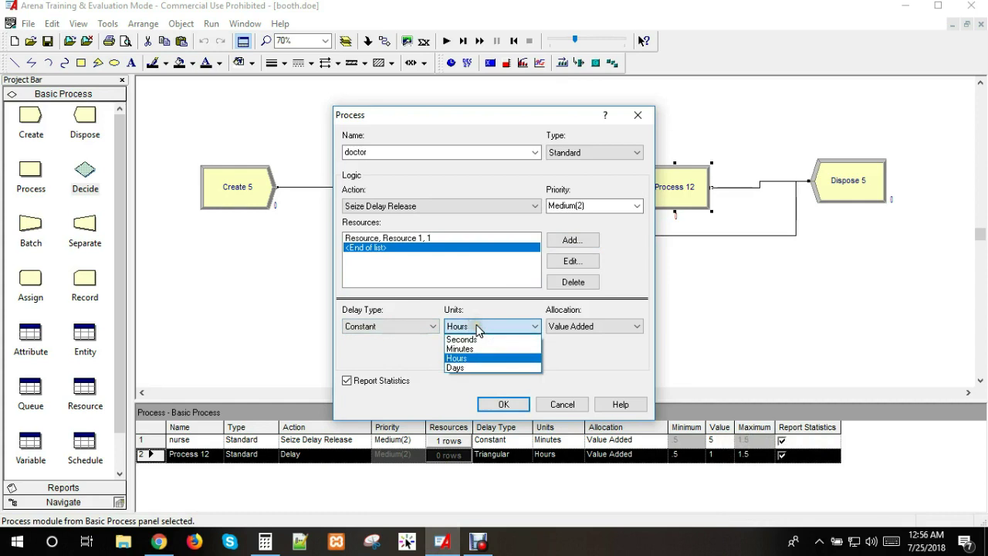
{"action": "left_click", "coordinate": [470, 348]}
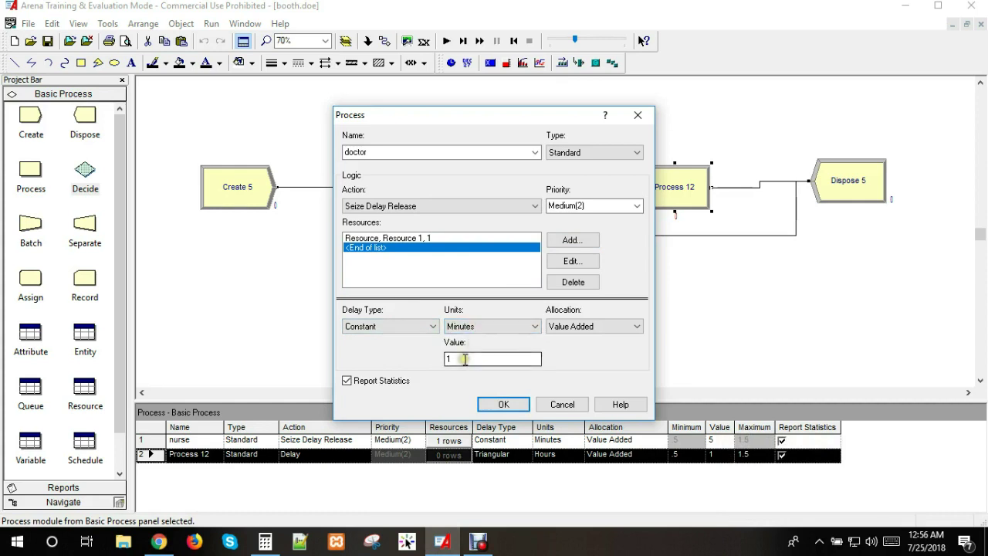
{"action": "left_click_drag", "start_coordinate": [466, 359], "coordinate": [436, 359]}
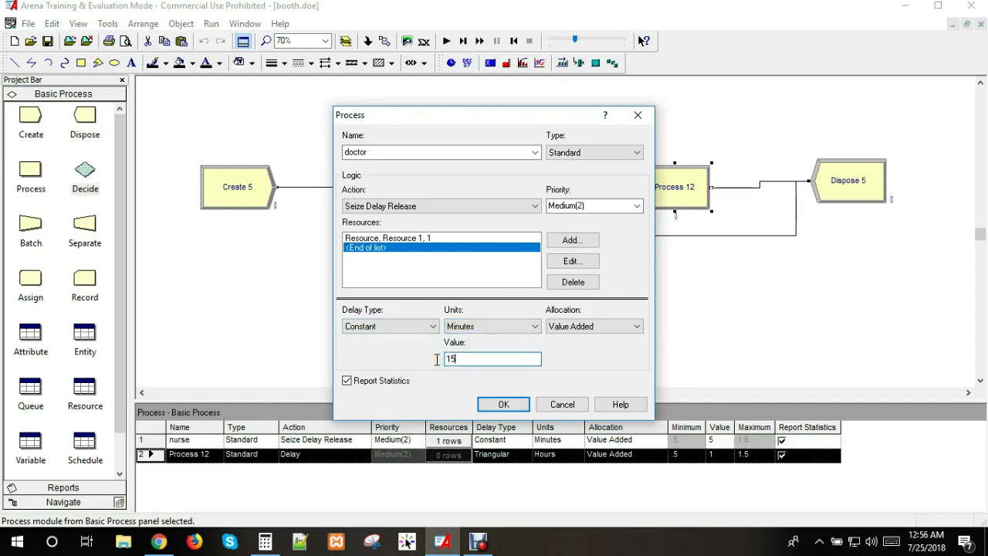
{"action": "left_click", "coordinate": [514, 408]}
Step: Name the final Dispose 5 module 'exit' in its settings
{"action": "left_click", "coordinate": [852, 186]}
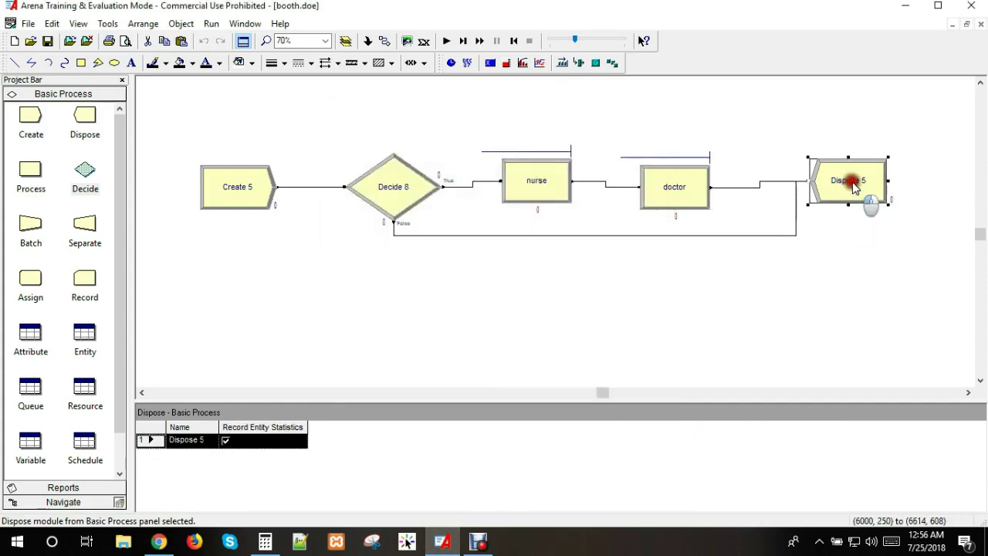
{"action": "double_click", "coordinate": [852, 186]}
{"action": "type", "text": "e"}
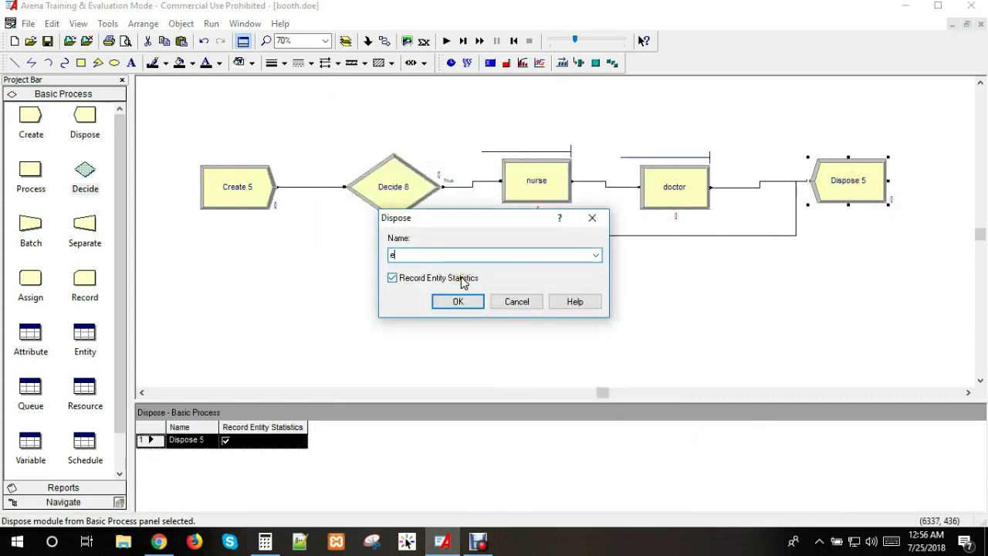
{"action": "type", "text": "xit"}
{"action": "key", "text": "Return"}
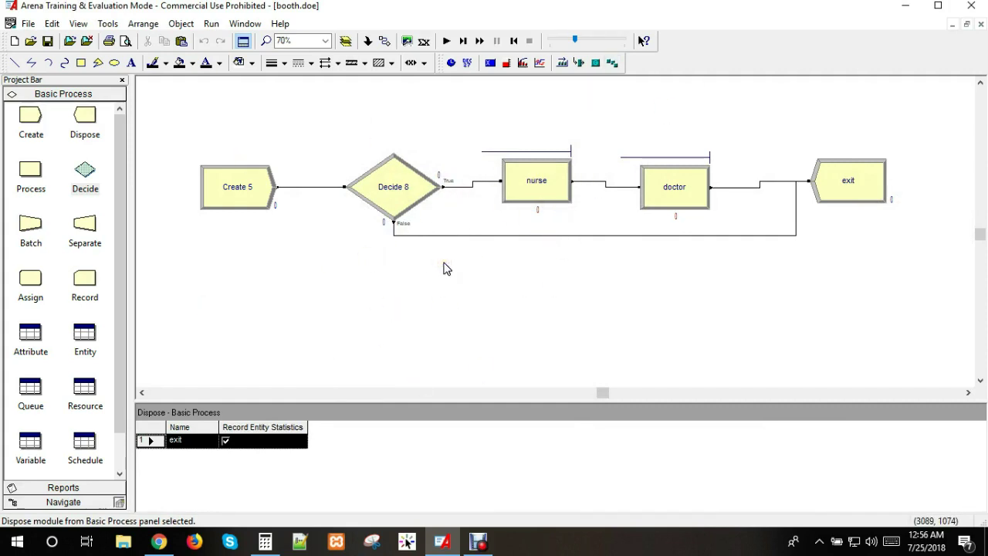
Step: In Run Setup's Replication Parameters, change Replication Length from 15 to 5 hours
{"action": "left_click", "coordinate": [211, 24]}
{"action": "left_click", "coordinate": [214, 39]}
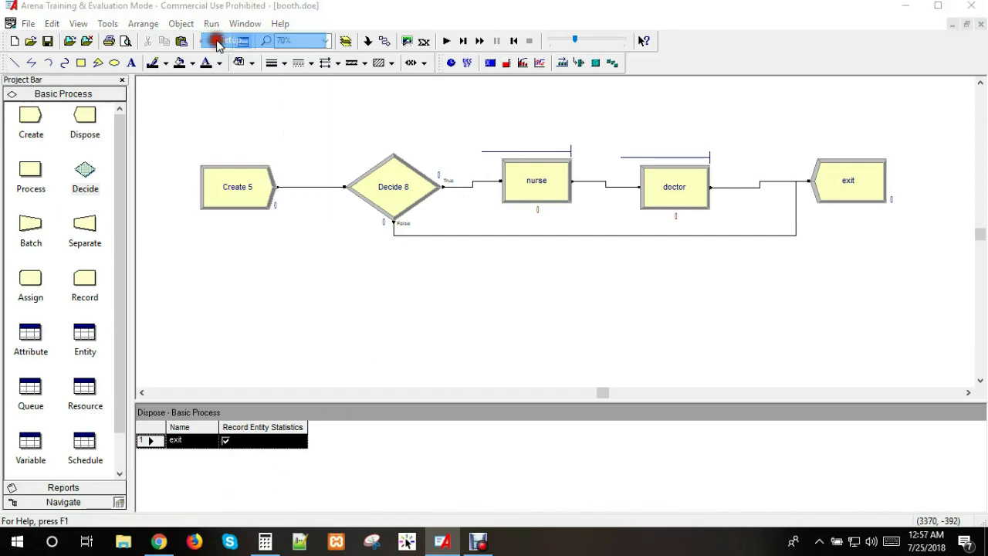
{"action": "left_click_drag", "start_coordinate": [385, 260], "coordinate": [355, 257]}
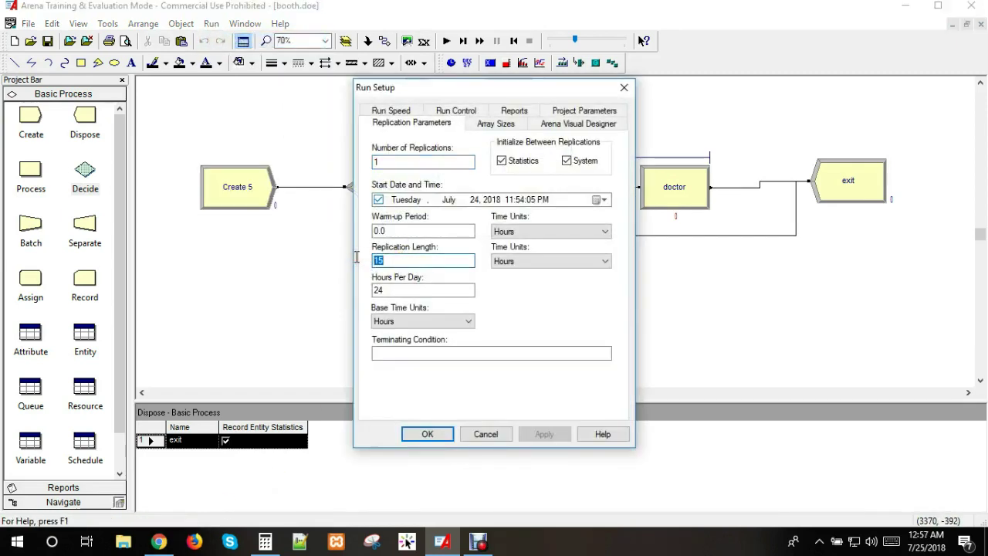
{"action": "type", "text": "5"}
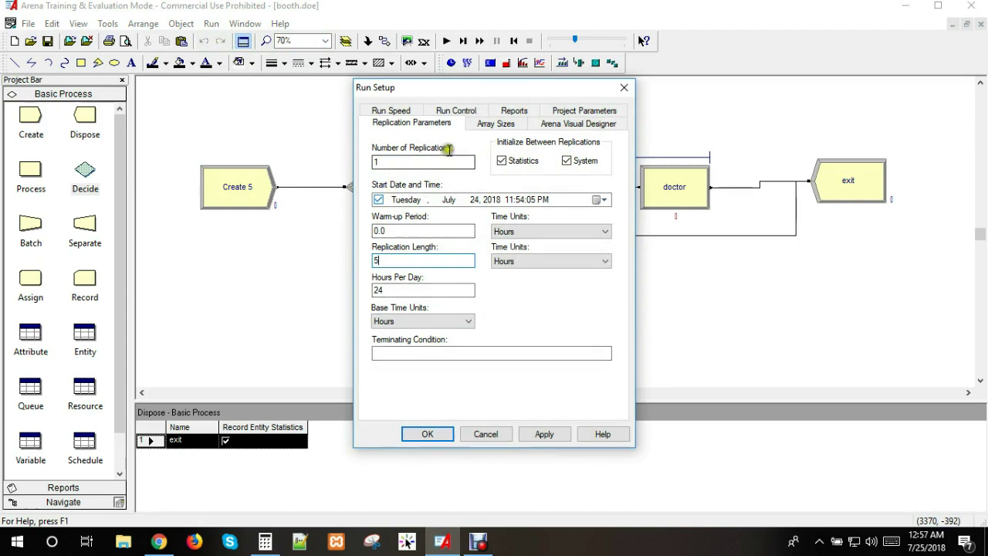
{"action": "left_click", "coordinate": [426, 435]}
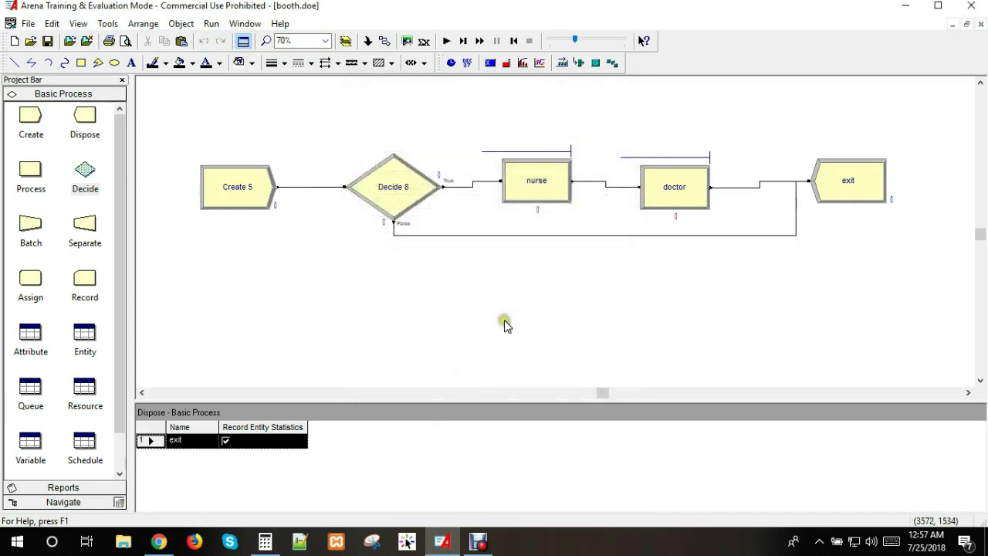
Step: Run the clinic simulation to 5 hours and open the Category Overview results report
{"action": "left_click", "coordinate": [451, 41]}
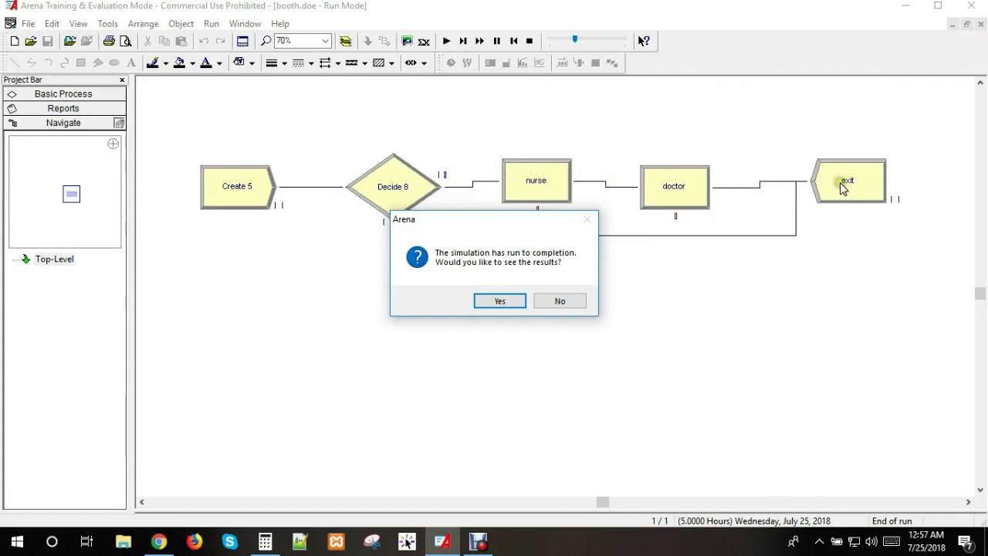
{"action": "left_click", "coordinate": [510, 301]}
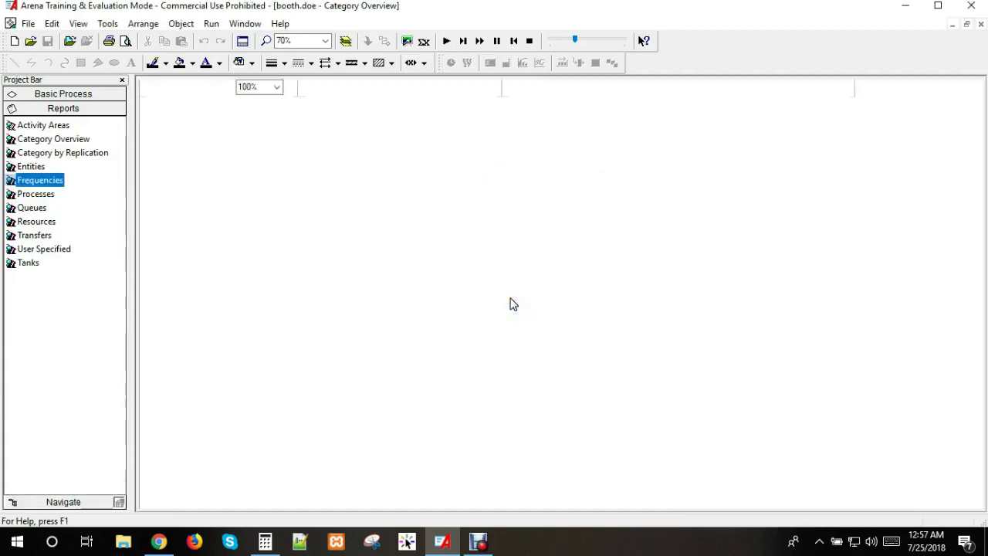